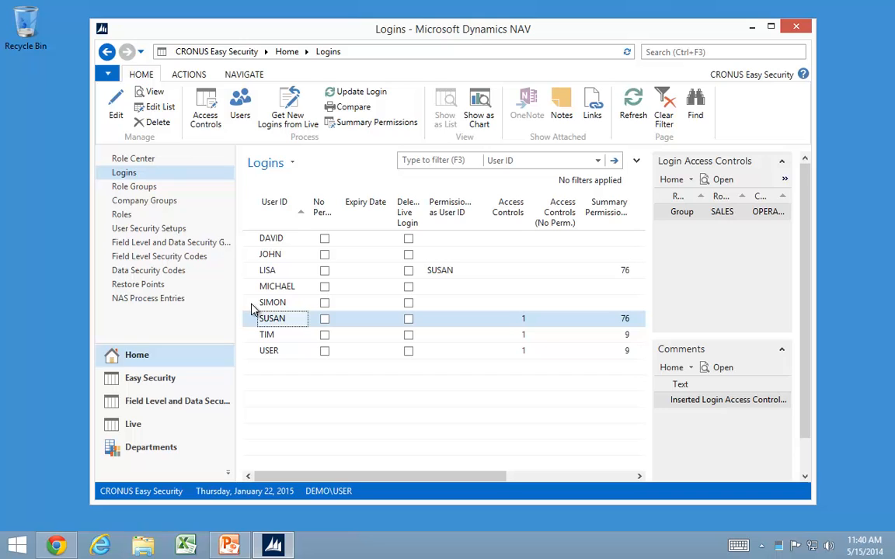
Step: Set Permissions as User ID for the fifth login in the list to the login listed directly below it
{"action": "left_click", "coordinate": [251, 309]}
{"action": "double_click", "coordinate": [252, 309]}
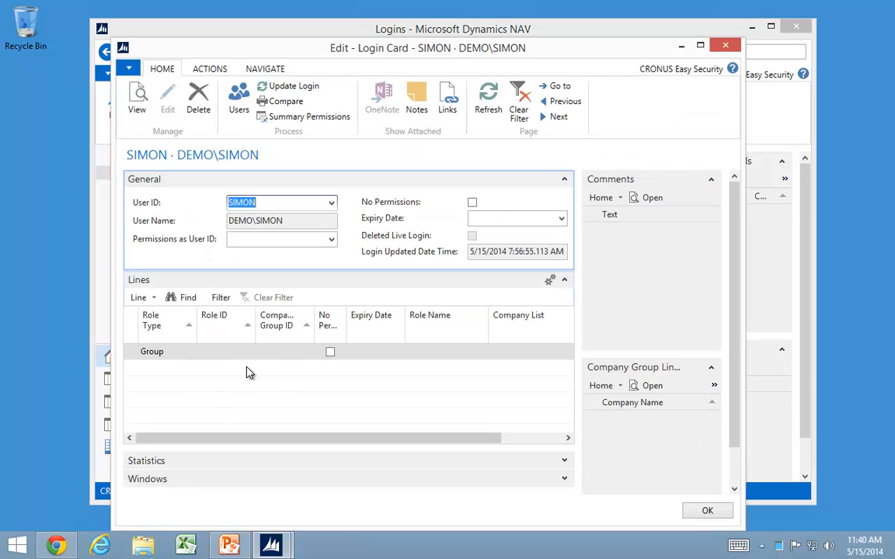
{"action": "left_click", "coordinate": [332, 243]}
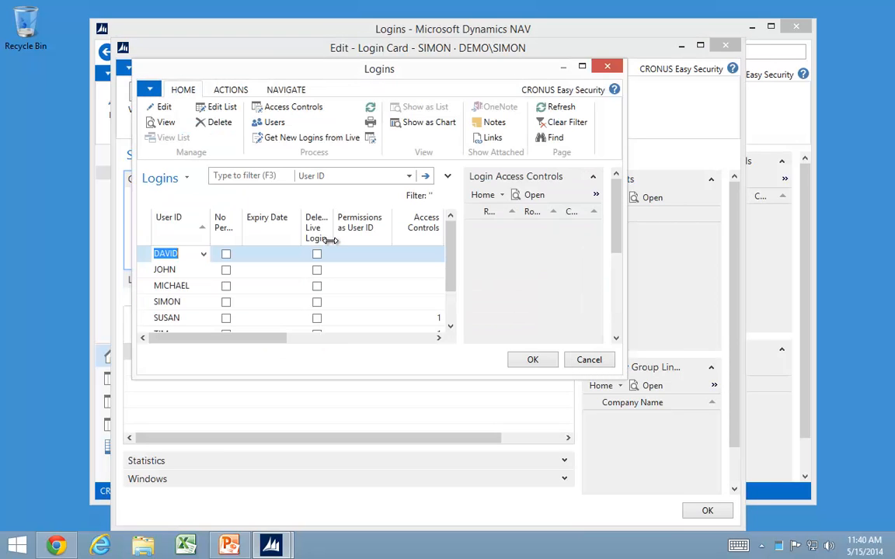
{"action": "left_click", "coordinate": [184, 318]}
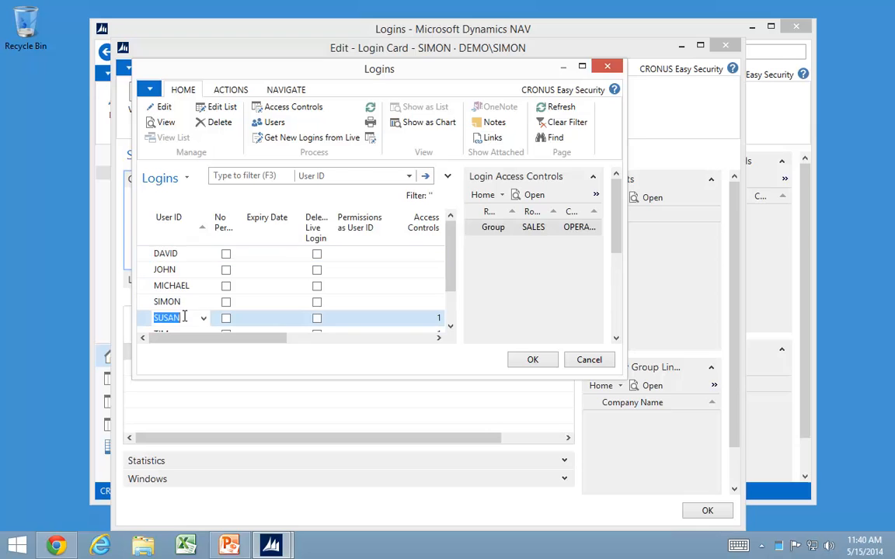
{"action": "left_click", "coordinate": [533, 359]}
{"action": "key", "text": "Tab"}
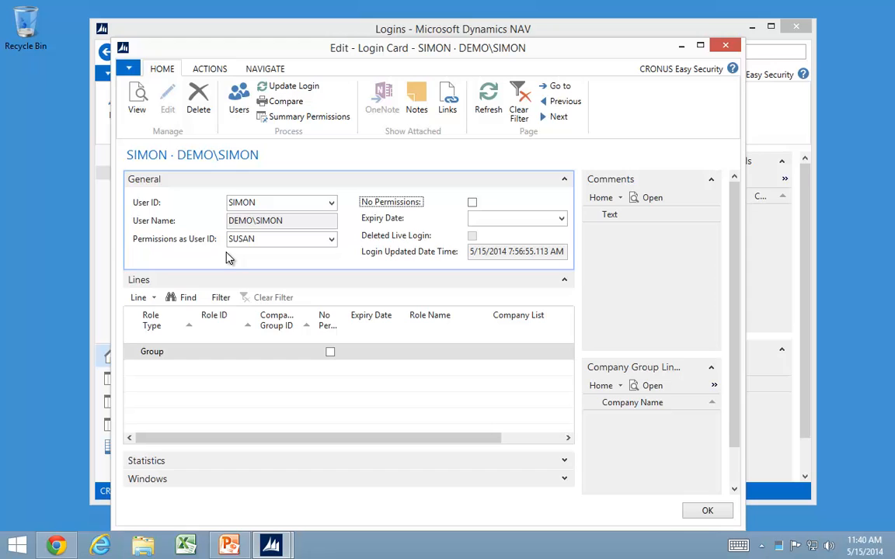
{"action": "key", "text": "Escape"}
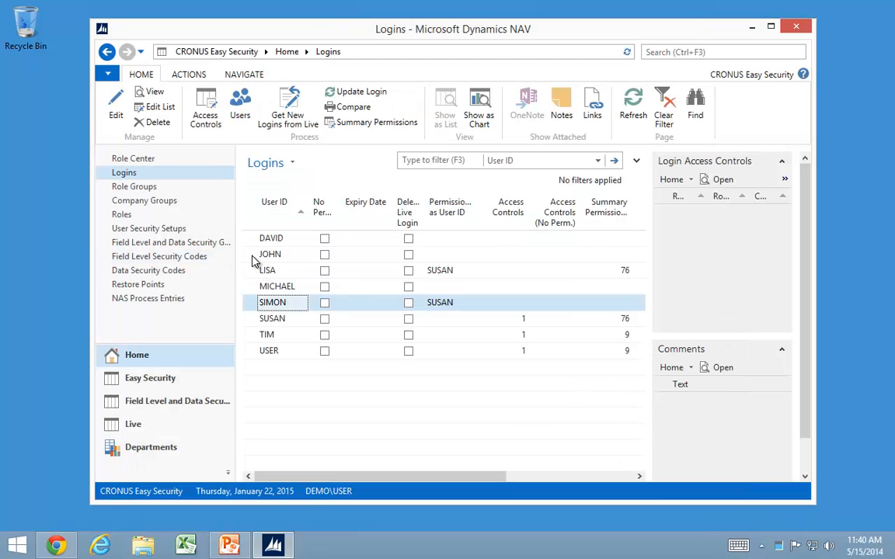
Step: On the second login's card, bring up the full role group list for a new Group line and widen its Group ID column
{"action": "double_click", "coordinate": [252, 258]}
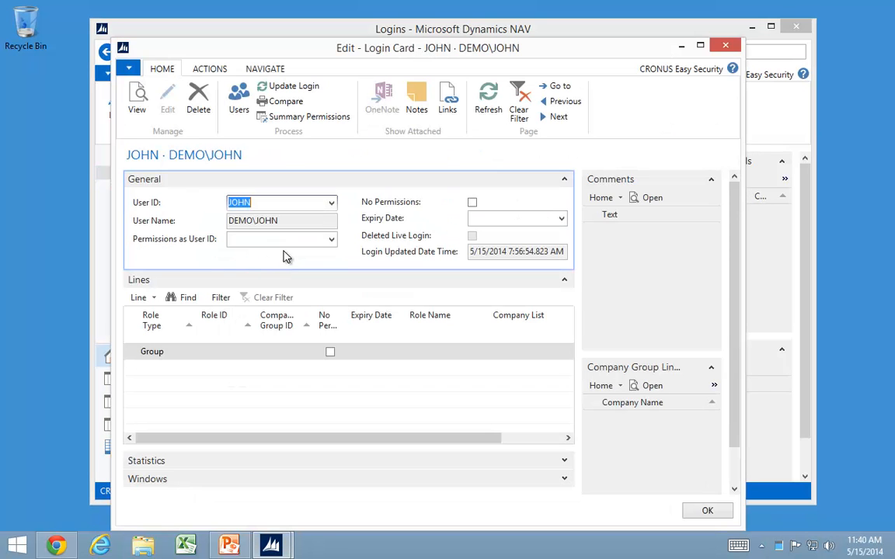
{"action": "left_click", "coordinate": [193, 359]}
{"action": "left_click", "coordinate": [191, 356]}
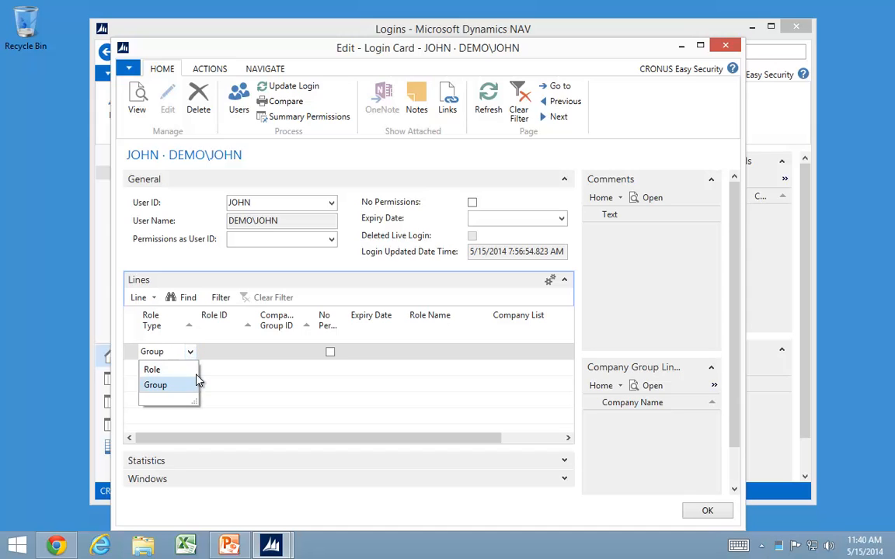
{"action": "left_click", "coordinate": [254, 355]}
{"action": "left_click", "coordinate": [249, 354]}
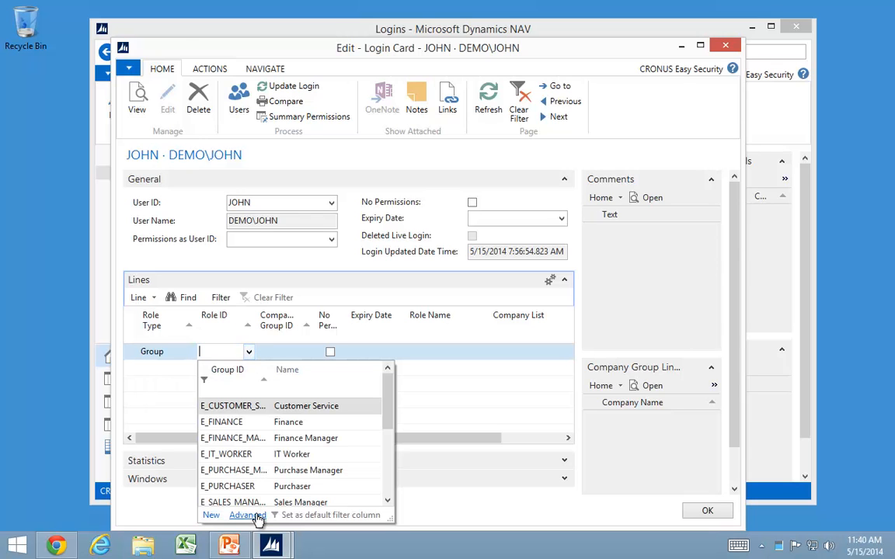
{"action": "left_click", "coordinate": [249, 516]}
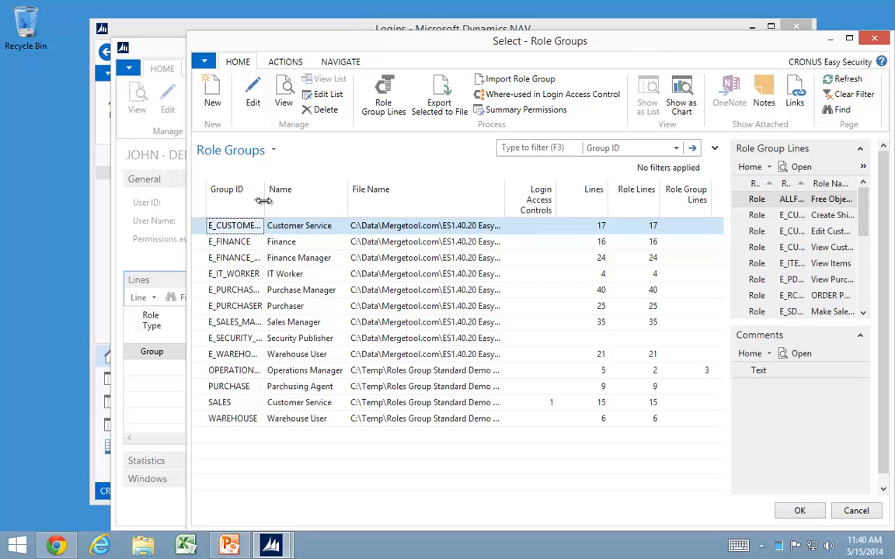
{"action": "left_click_drag", "start_coordinate": [269, 200], "coordinate": [323, 200]}
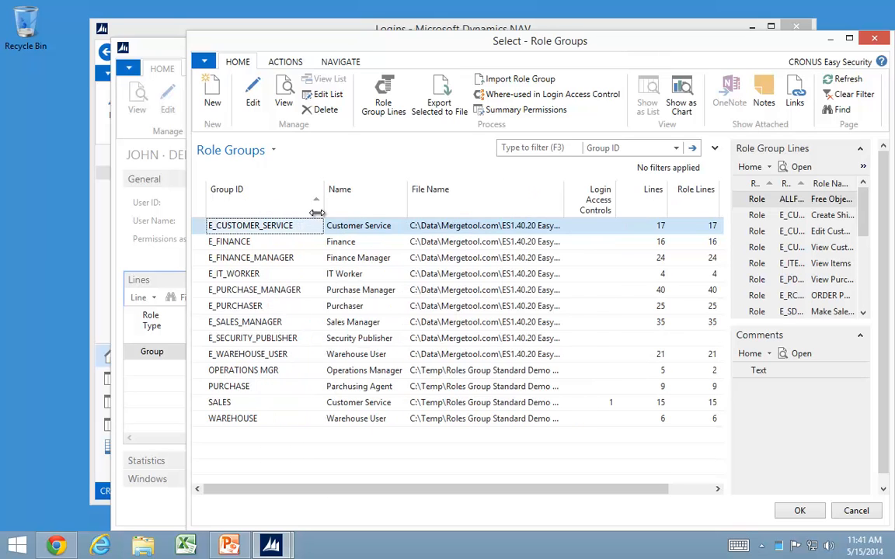
Step: Examine the roles contained in the E_FINANCE role group
{"action": "left_click", "coordinate": [237, 243]}
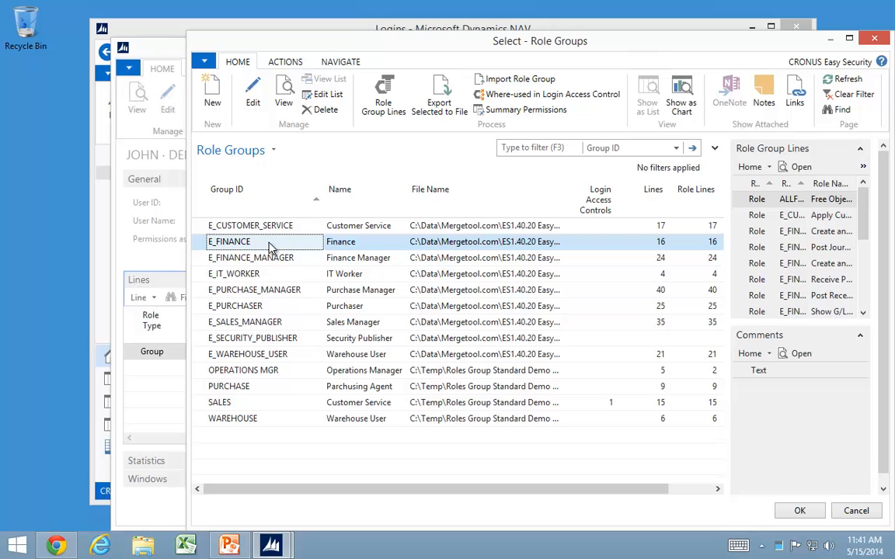
{"action": "left_click", "coordinate": [284, 97]}
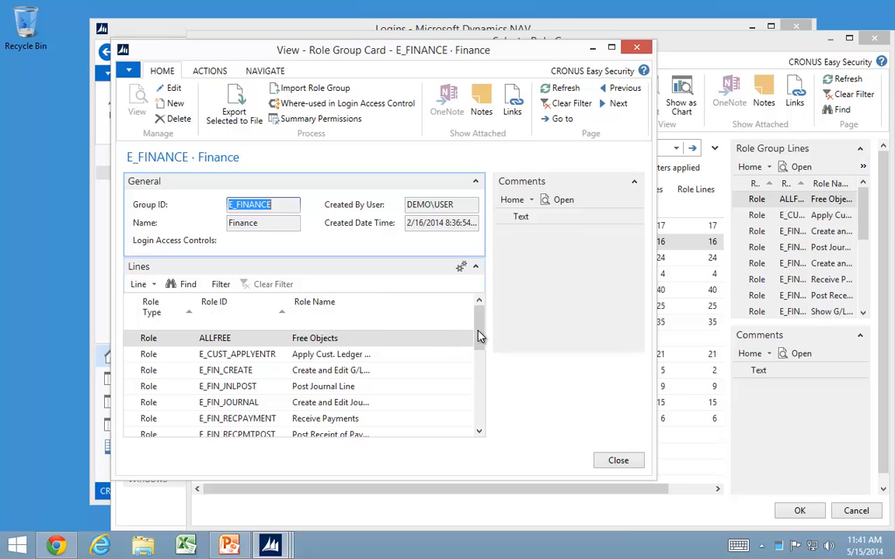
{"action": "left_click_drag", "start_coordinate": [479, 336], "coordinate": [479, 413]}
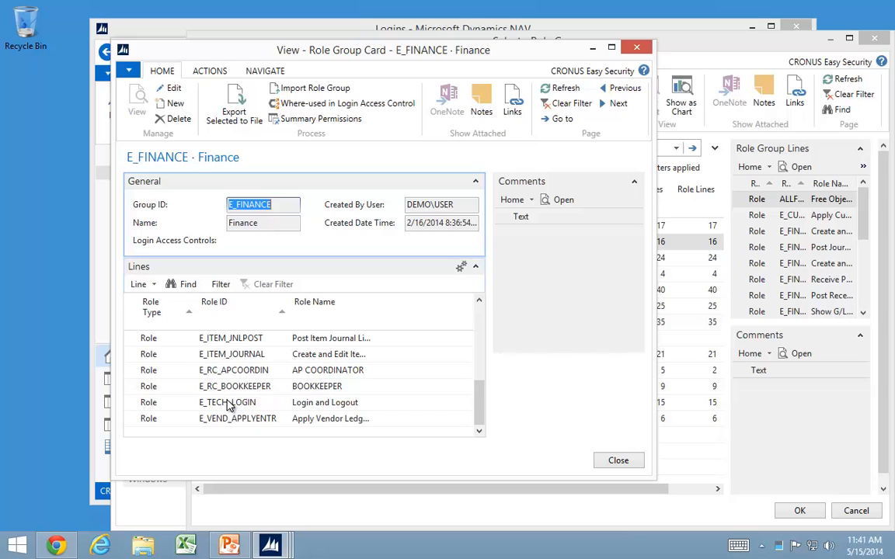
{"action": "scroll", "coordinate": [244, 373], "scroll_direction": "up", "scroll_amount": 1}
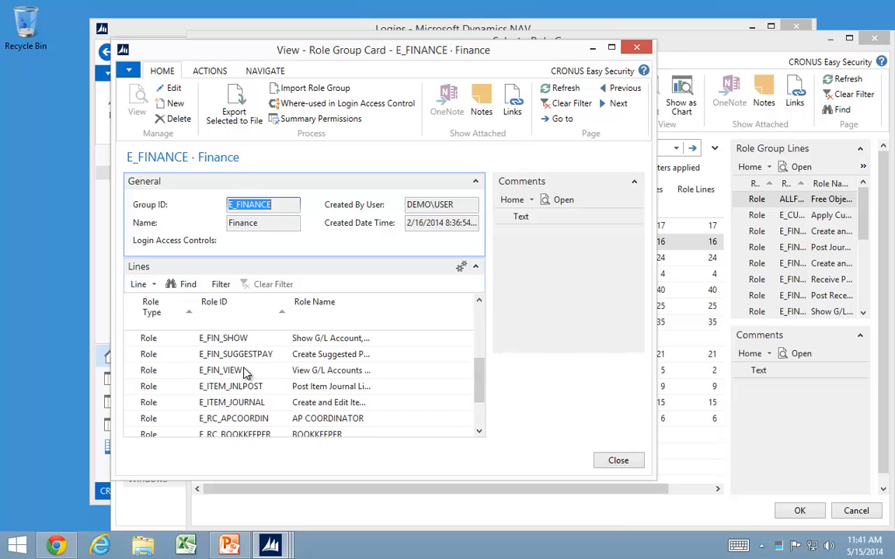
{"action": "scroll", "coordinate": [243, 373], "scroll_direction": "up", "scroll_amount": 3}
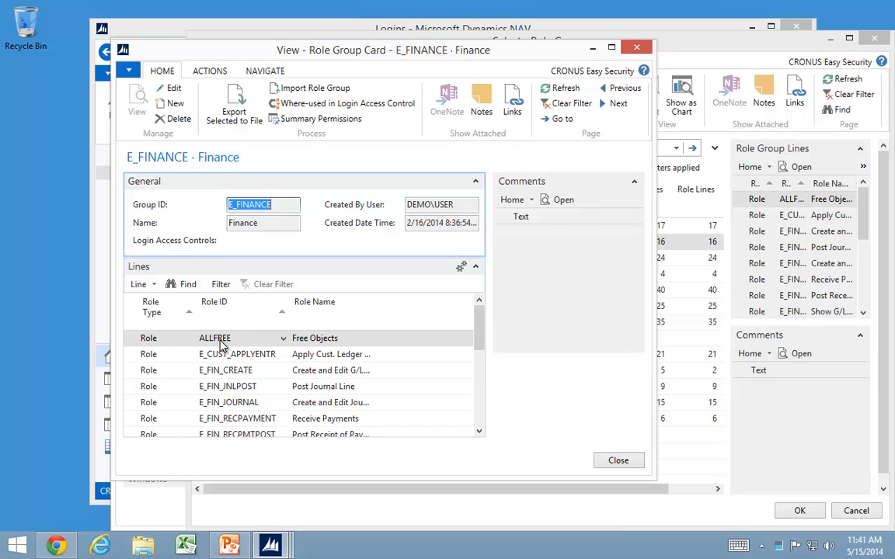
{"action": "scroll", "coordinate": [235, 385], "scroll_direction": "down", "scroll_amount": 4}
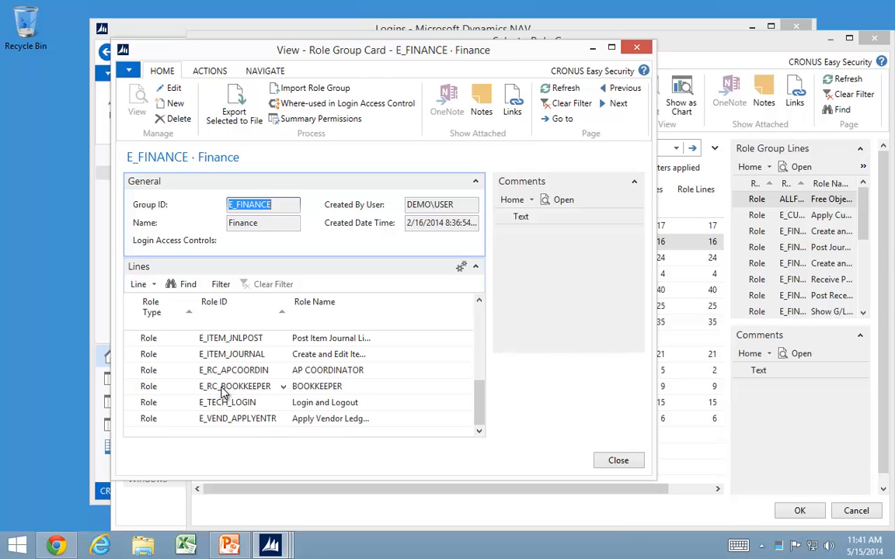
{"action": "scroll", "coordinate": [221, 388], "scroll_direction": "up", "scroll_amount": 4}
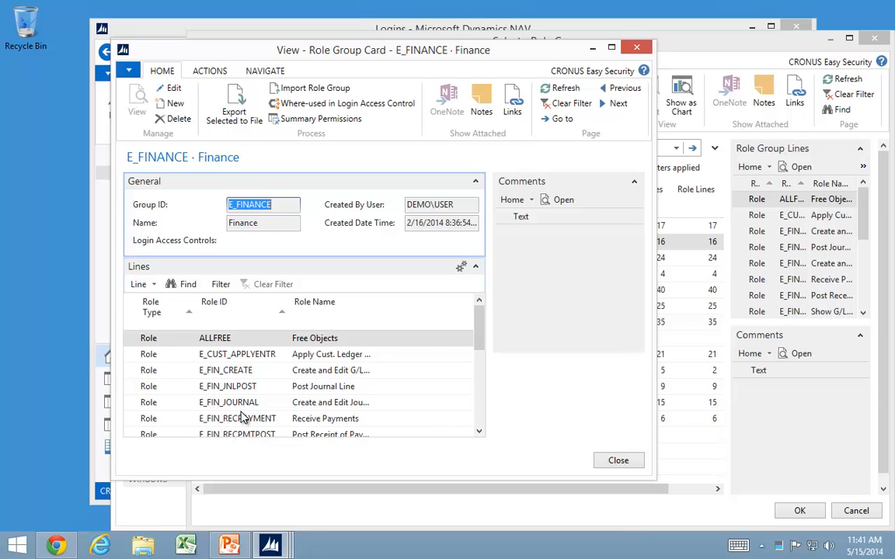
{"action": "scroll", "coordinate": [235, 404], "scroll_direction": "down", "scroll_amount": 1}
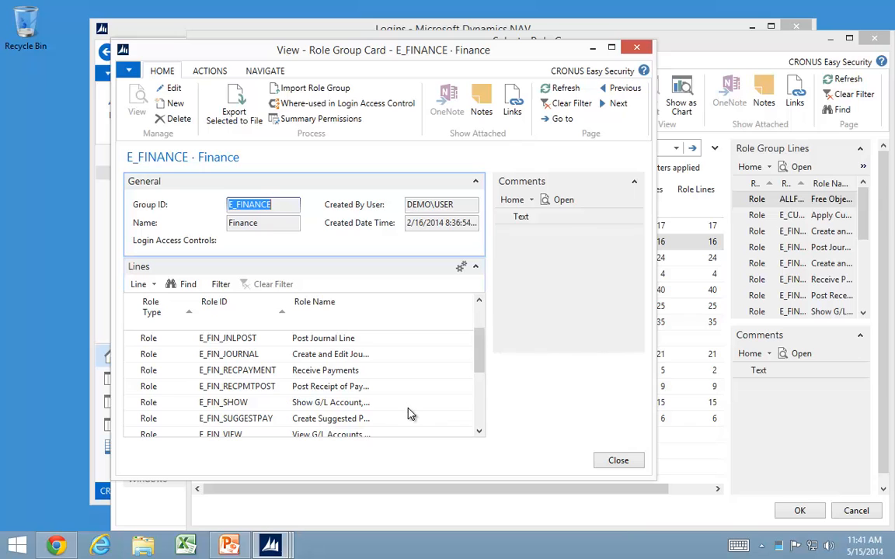
{"action": "left_click", "coordinate": [619, 461]}
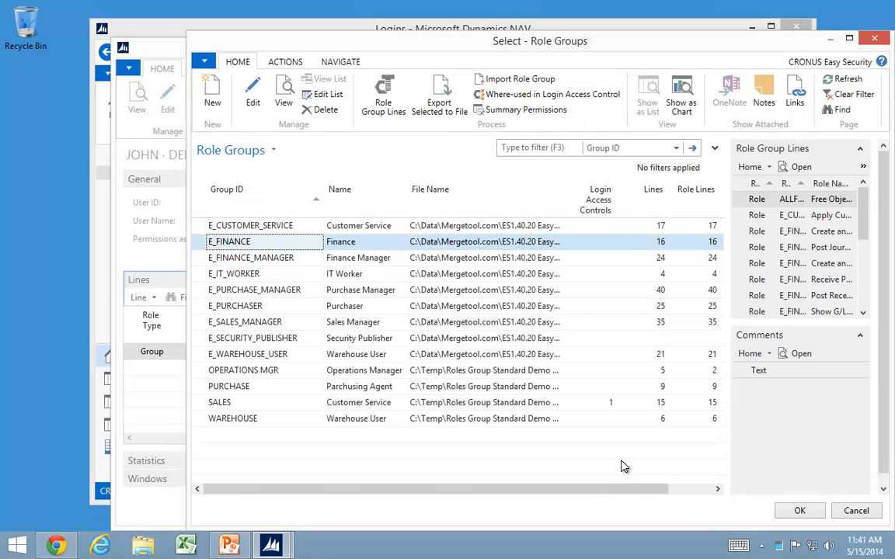
Step: Assign the E_FINANCE role group to the login's Group line and set its company group to OPERATIONS
{"action": "left_click", "coordinate": [800, 510]}
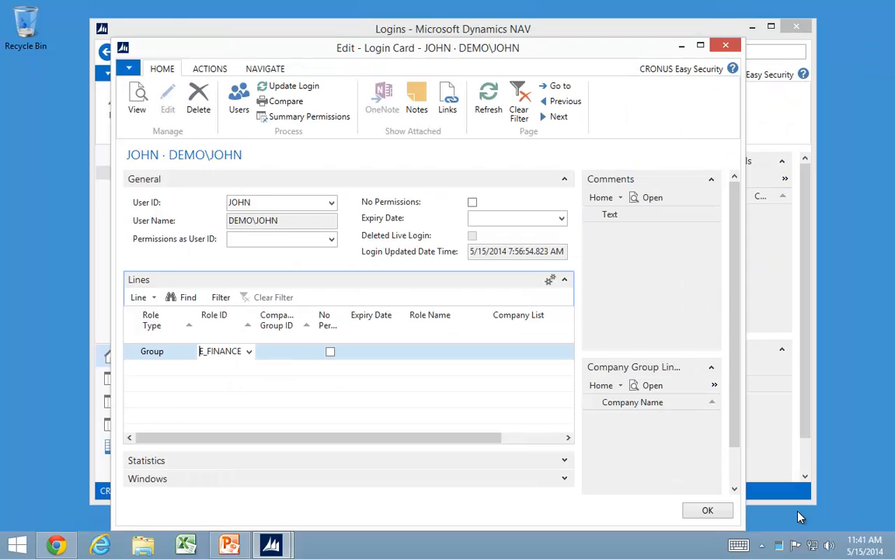
{"action": "key", "text": "Tab"}
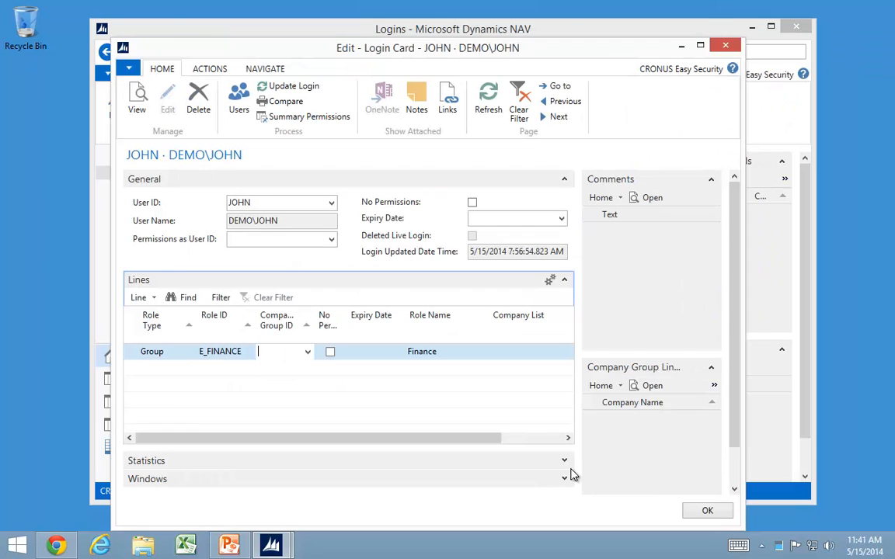
{"action": "left_click", "coordinate": [308, 354]}
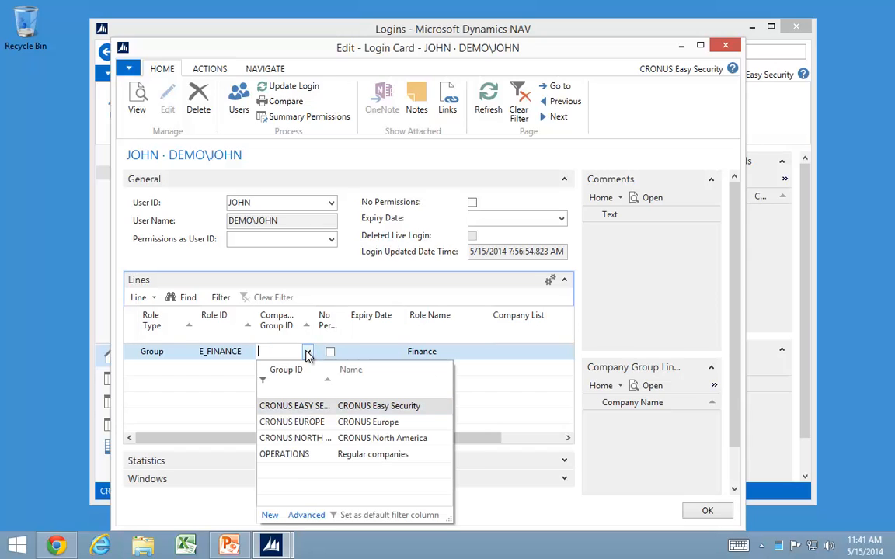
{"action": "left_click", "coordinate": [305, 516]}
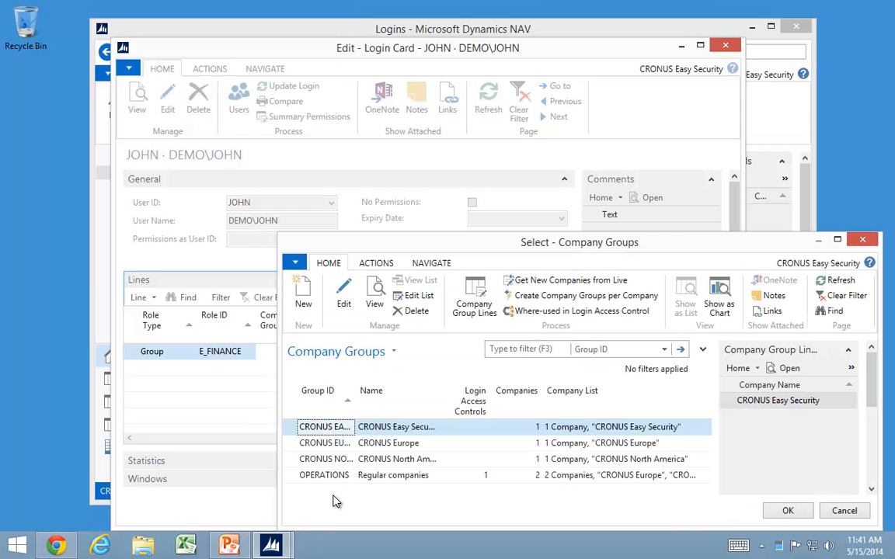
{"action": "left_click", "coordinate": [330, 477]}
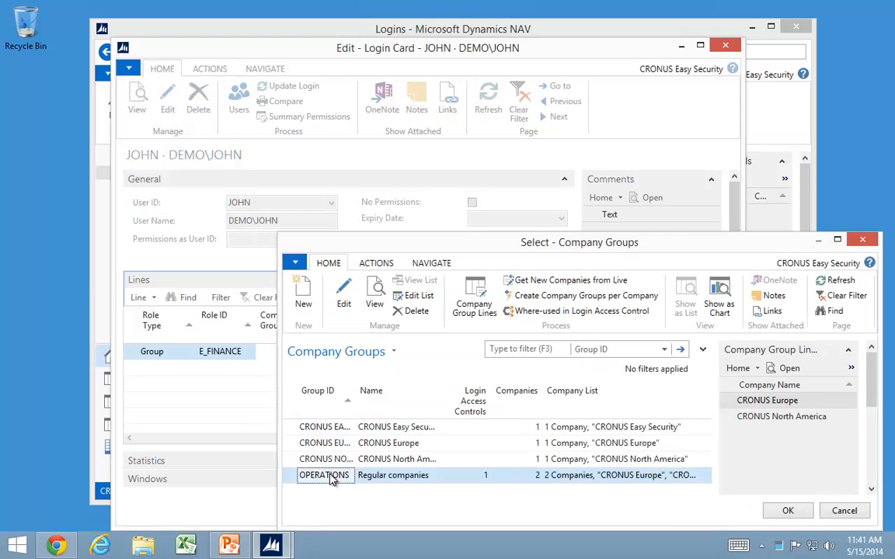
{"action": "left_click_drag", "start_coordinate": [458, 241], "coordinate": [342, 95]}
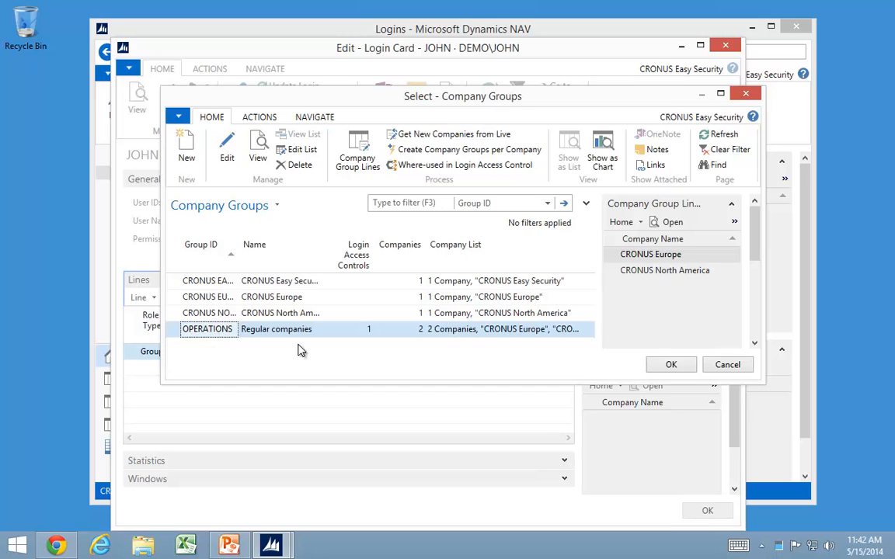
{"action": "left_click", "coordinate": [672, 365]}
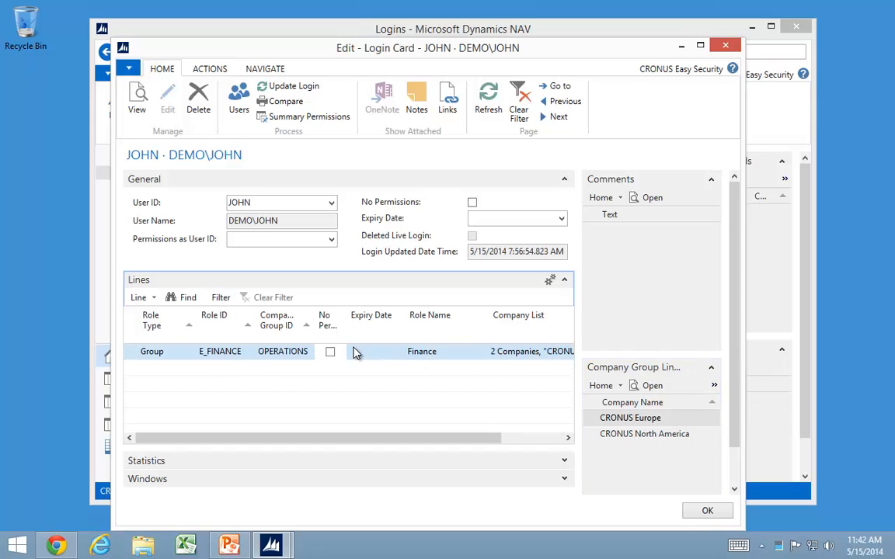
Step: Update the login with its new role assignment and review its summary permissions
{"action": "left_click", "coordinate": [283, 92]}
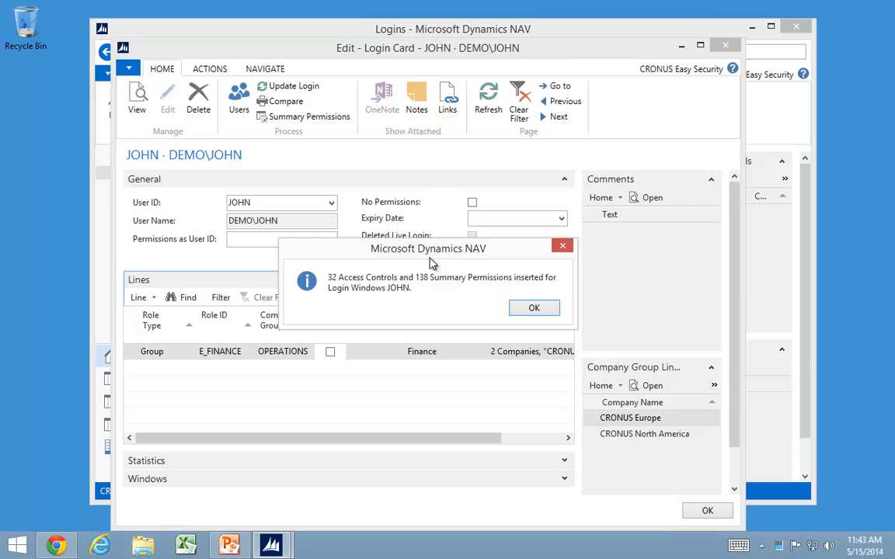
{"action": "left_click", "coordinate": [535, 307]}
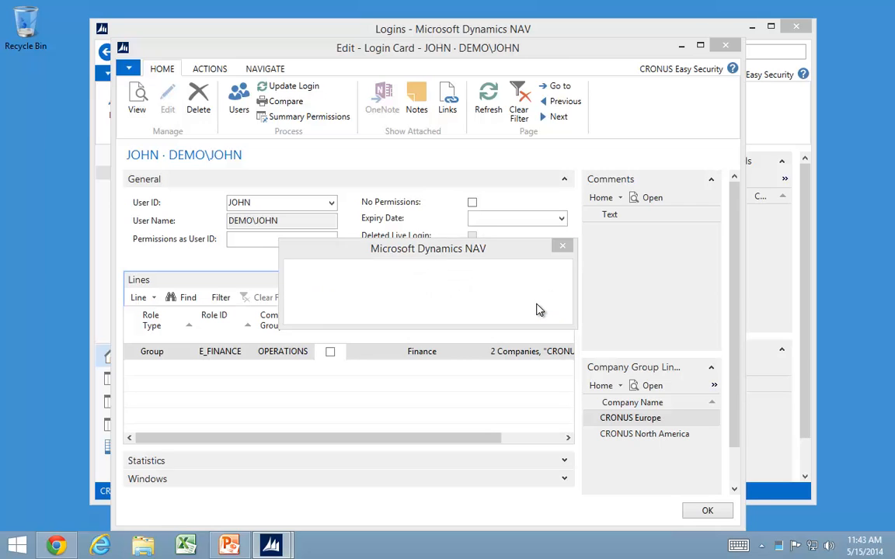
{"action": "left_click", "coordinate": [302, 117]}
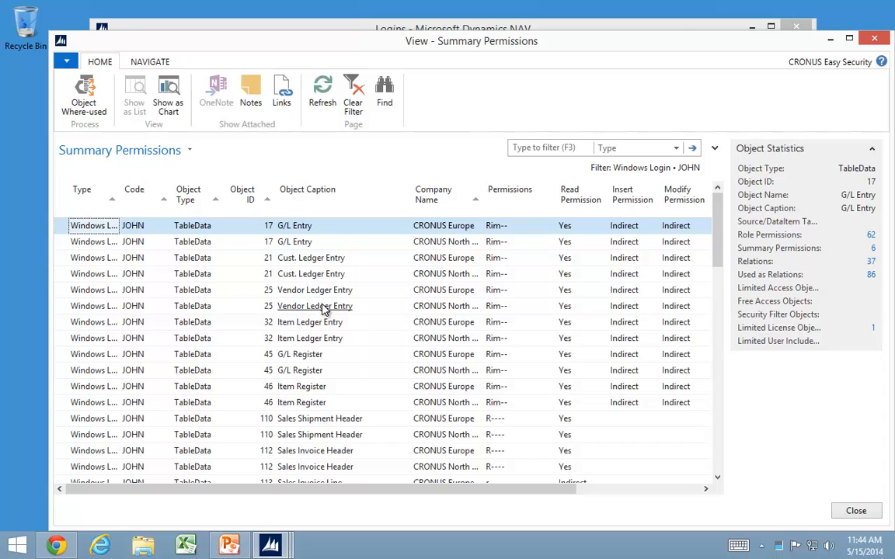
{"action": "key", "text": "Escape"}
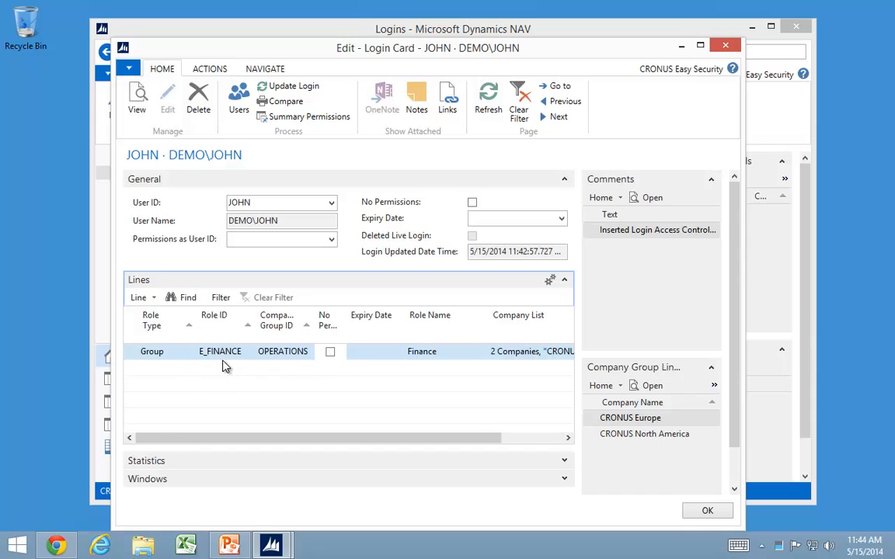
Step: Add a second Group line for the E_FINANCE_MANAGER role group with company group CRONUS North America, and widen the Role ID column
{"action": "mouse_move", "coordinate": [195, 376]}
{"action": "left_click", "coordinate": [192, 370]}
{"action": "left_click", "coordinate": [191, 369]}
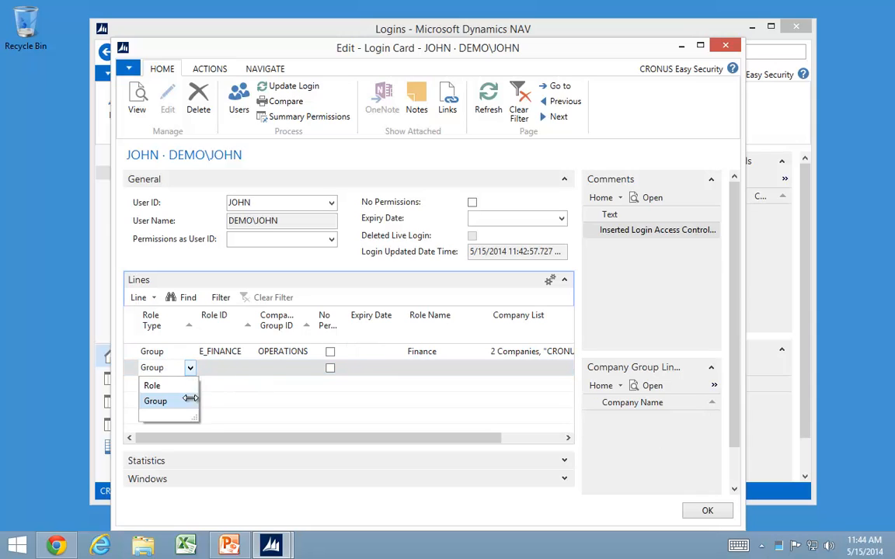
{"action": "left_click", "coordinate": [254, 370]}
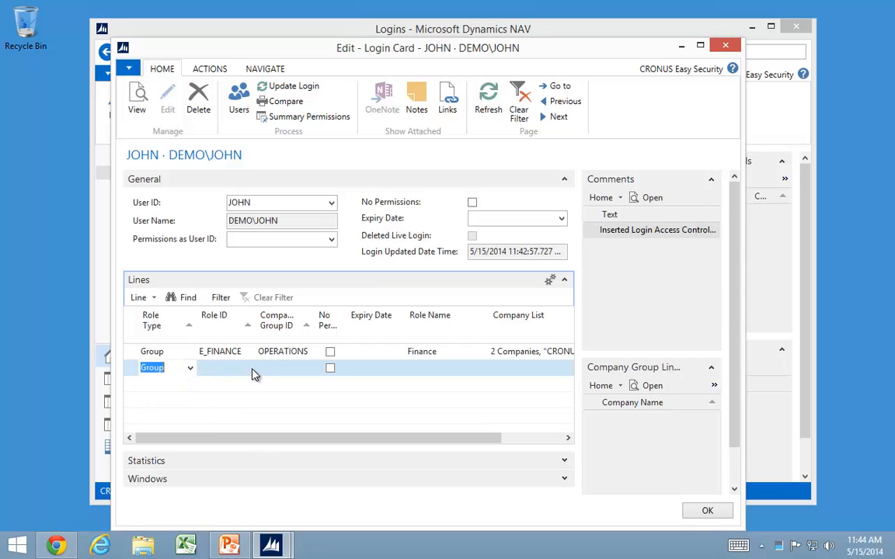
{"action": "left_click", "coordinate": [248, 370]}
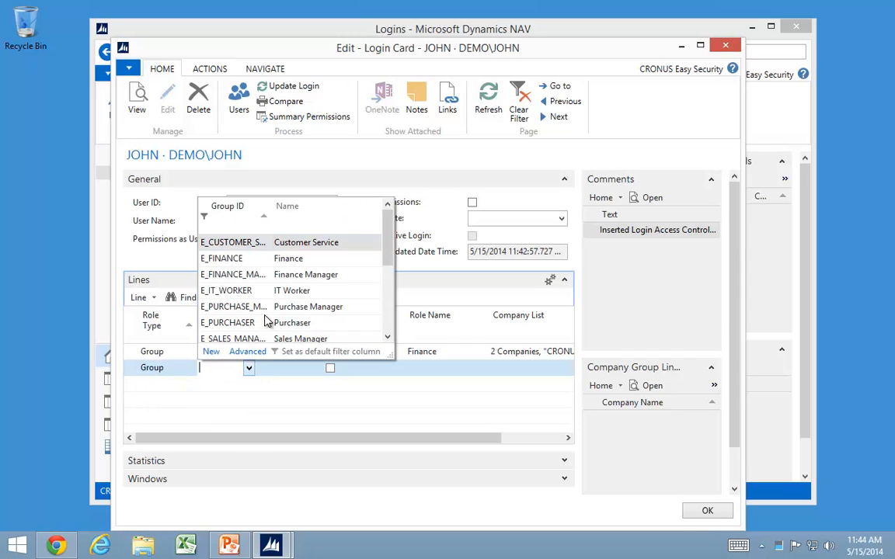
{"action": "left_click", "coordinate": [241, 275]}
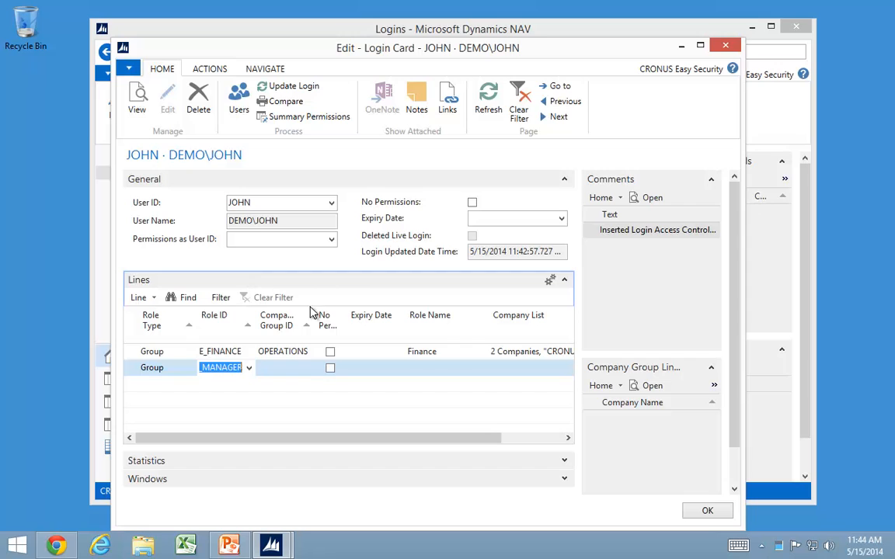
{"action": "key", "text": "Tab"}
{"action": "left_click", "coordinate": [309, 370]}
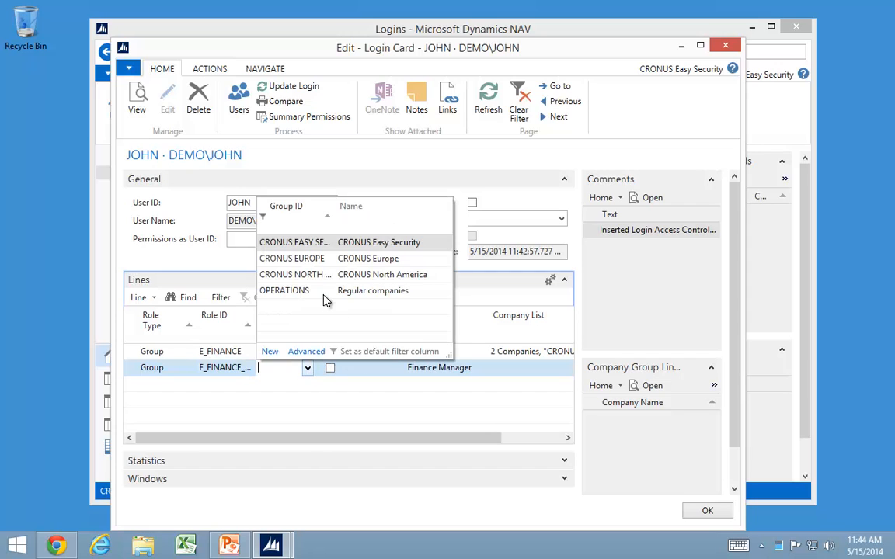
{"action": "left_click", "coordinate": [313, 276]}
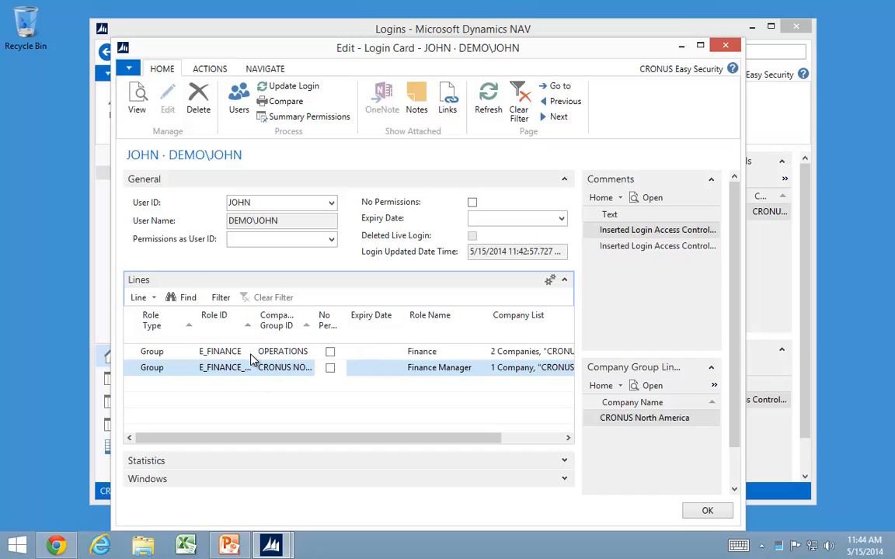
{"action": "left_click_drag", "start_coordinate": [255, 327], "coordinate": [292, 330]}
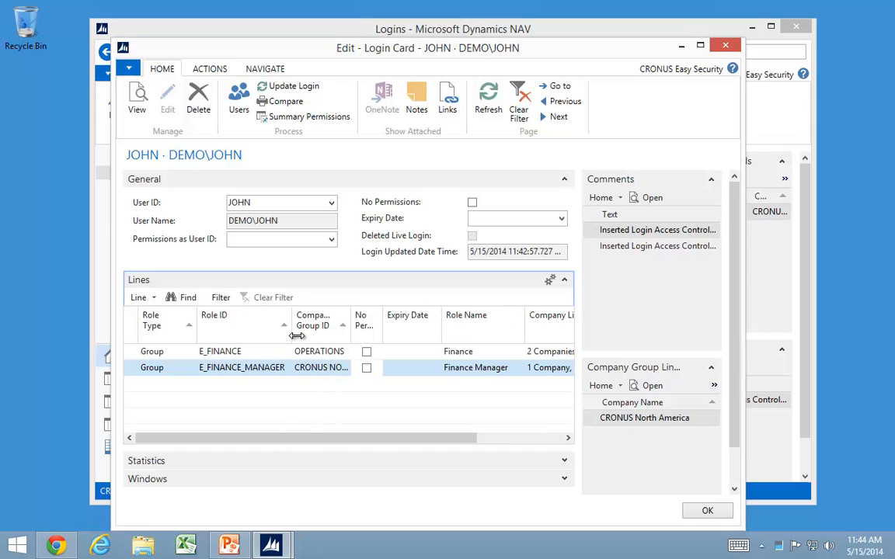
Step: Try to set the E_FINANCE_MANAGER line's expiry date to 5/30/2014
{"action": "left_click", "coordinate": [418, 367]}
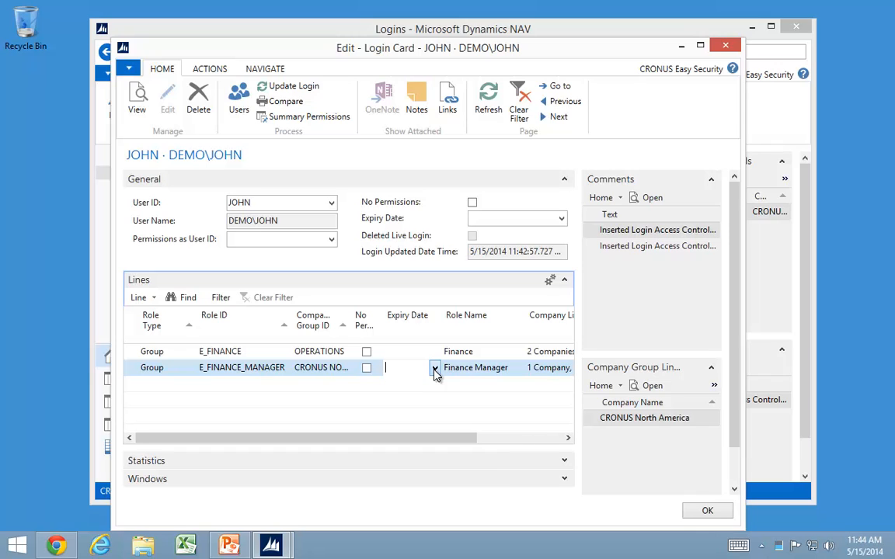
{"action": "left_click", "coordinate": [435, 368]}
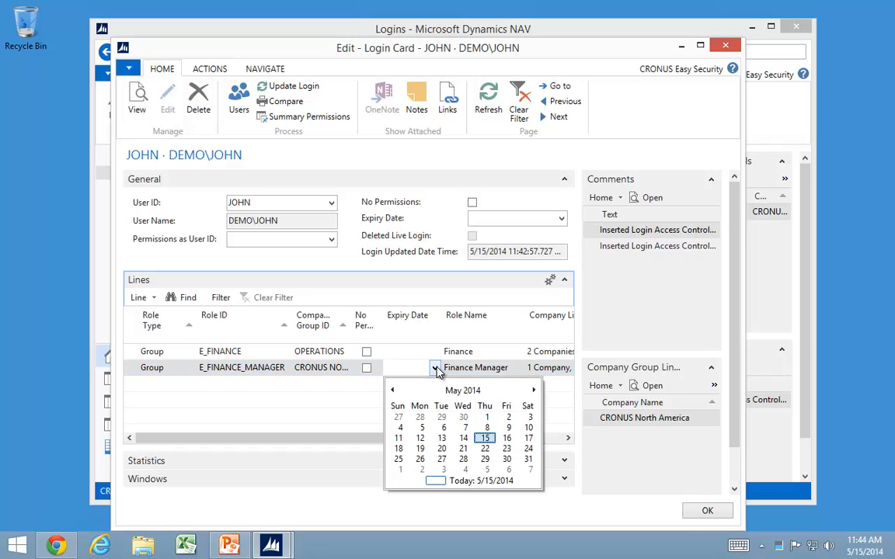
{"action": "left_click", "coordinate": [507, 460]}
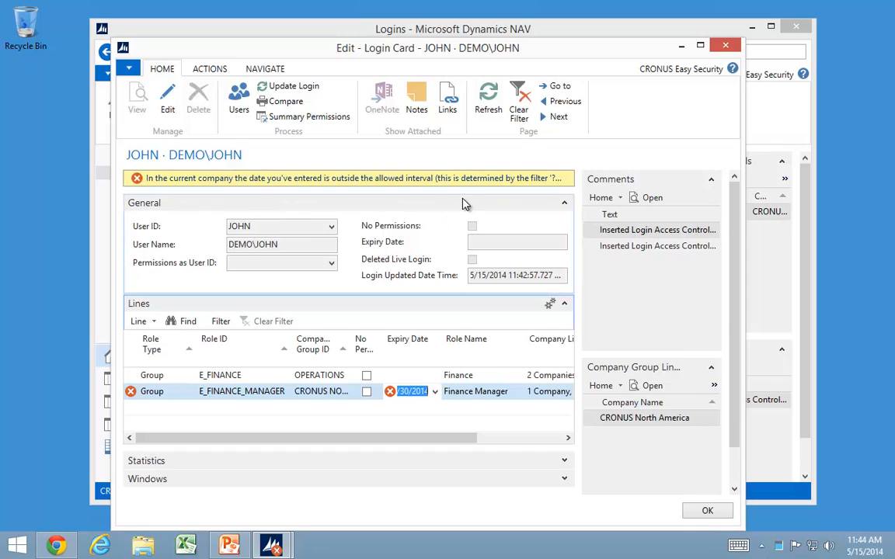
Step: Set the E_FINANCE_MANAGER line's expiry date to 12/1/2014 and update the login with its changed role assignments
{"action": "left_click", "coordinate": [435, 391]}
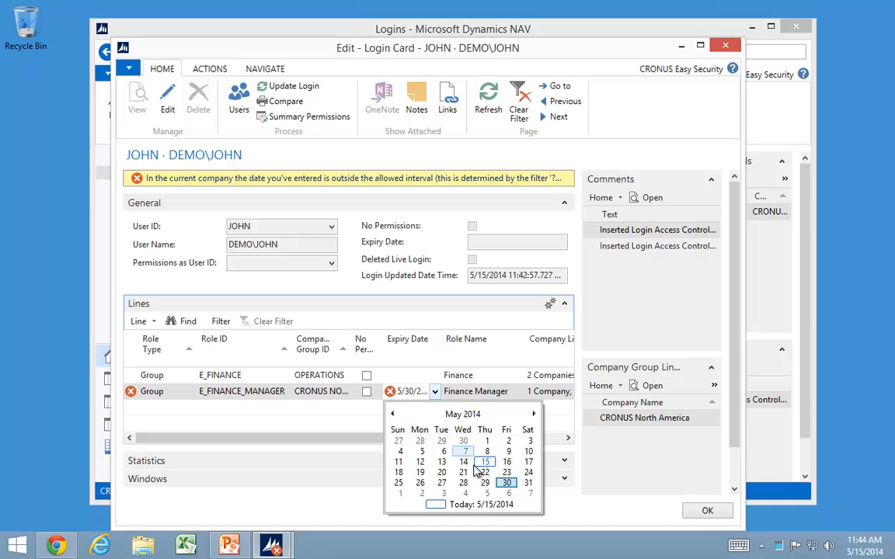
{"action": "left_click", "coordinate": [534, 414]}
{"action": "left_click", "coordinate": [534, 415]}
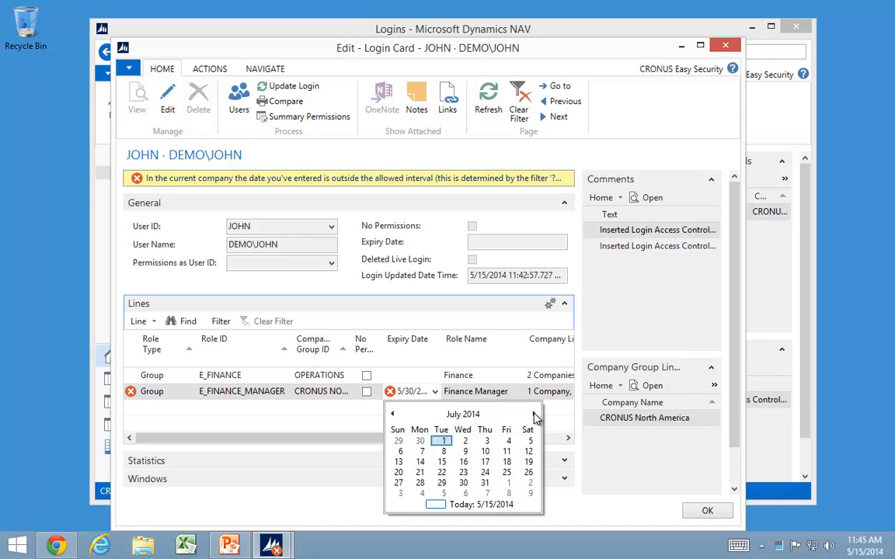
{"action": "left_click", "coordinate": [533, 414]}
{"action": "left_click", "coordinate": [533, 414]}
{"action": "left_click", "coordinate": [534, 414]}
{"action": "left_click", "coordinate": [534, 414]}
{"action": "left_click", "coordinate": [534, 414]}
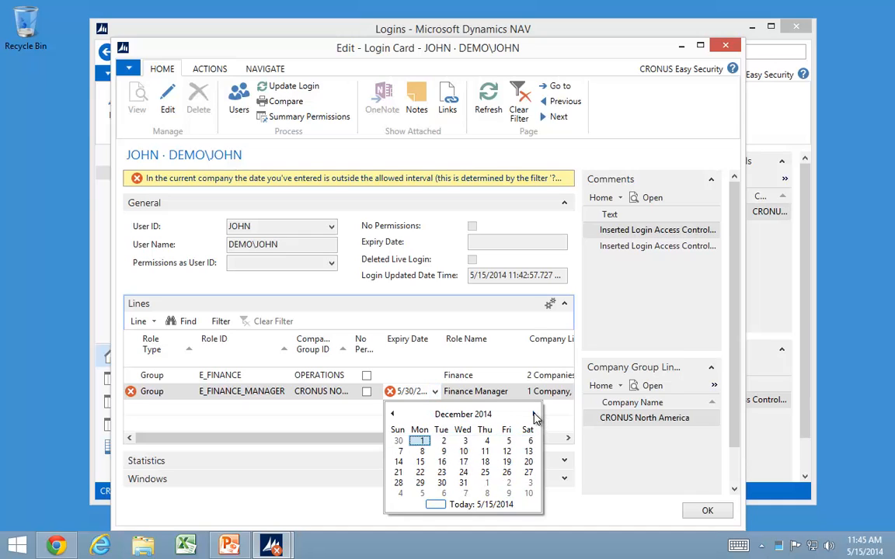
{"action": "left_click", "coordinate": [421, 443]}
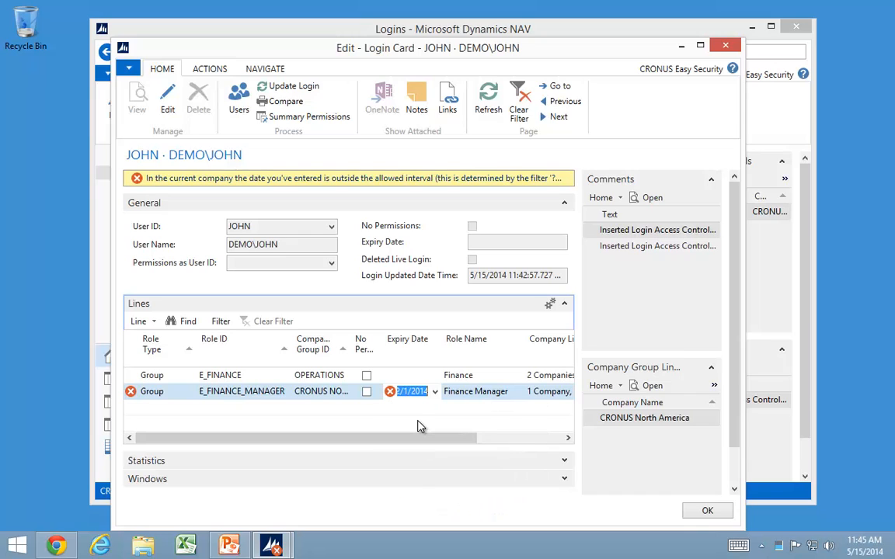
{"action": "key", "text": "Up"}
{"action": "key", "text": "Down"}
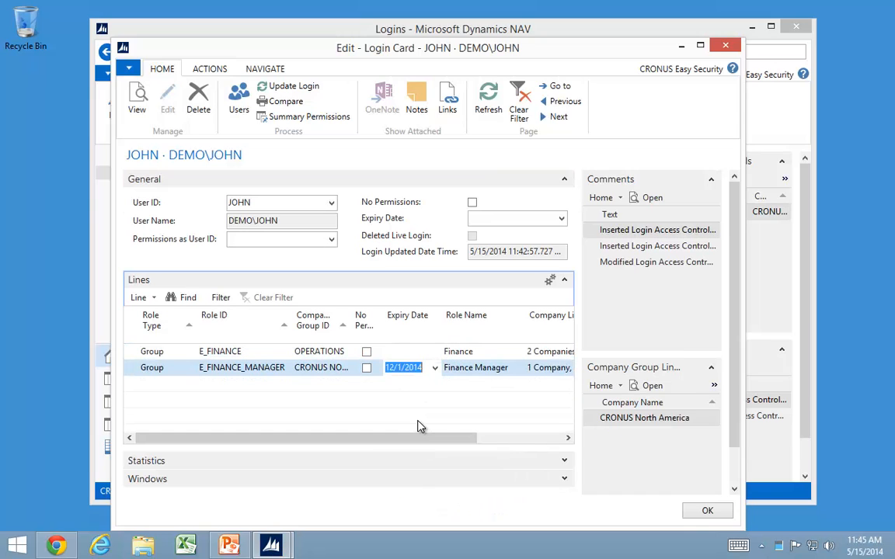
{"action": "key", "text": "Left"}
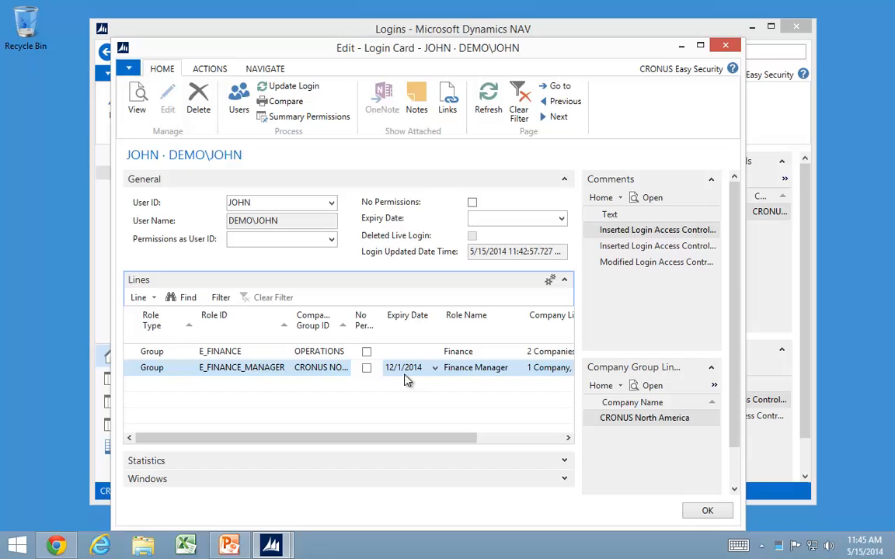
{"action": "left_click", "coordinate": [265, 87]}
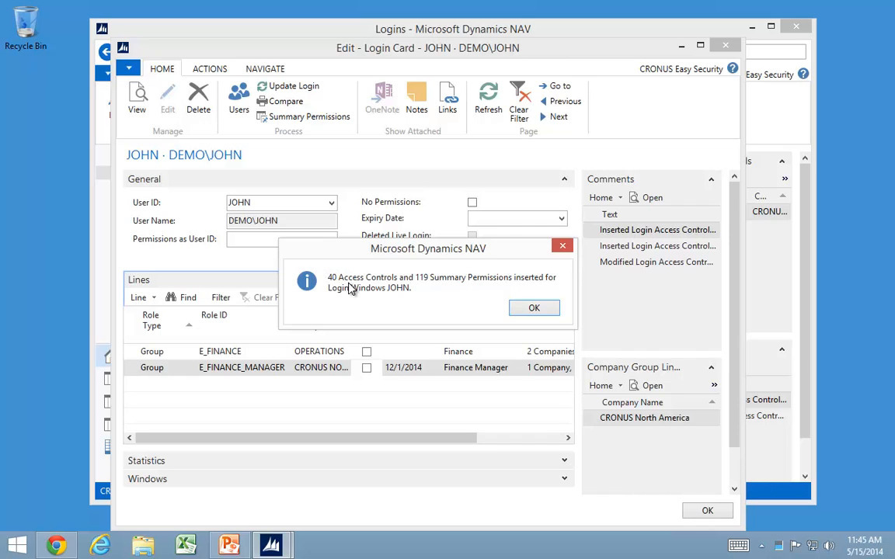
{"action": "left_click", "coordinate": [534, 307]}
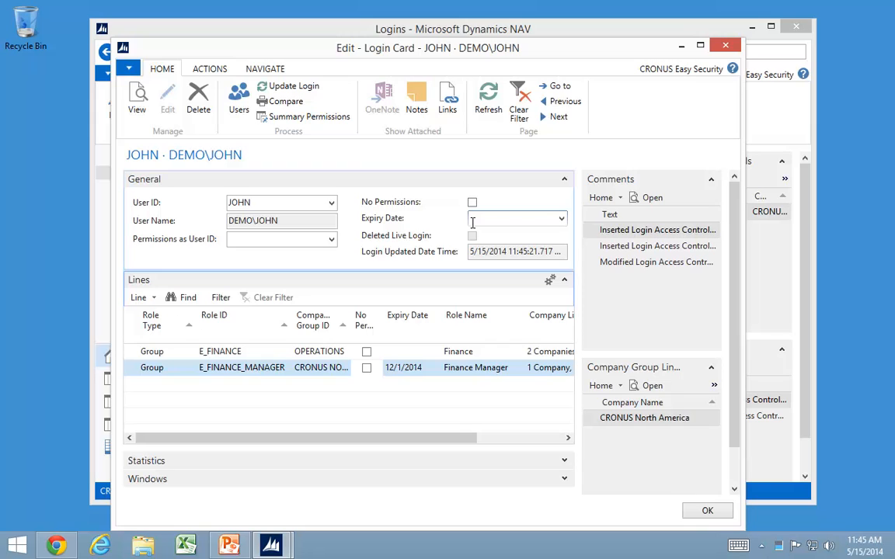
Step: Turn No Permissions on for the E_FINANCE_MANAGER line and back off again
{"action": "left_click", "coordinate": [367, 369]}
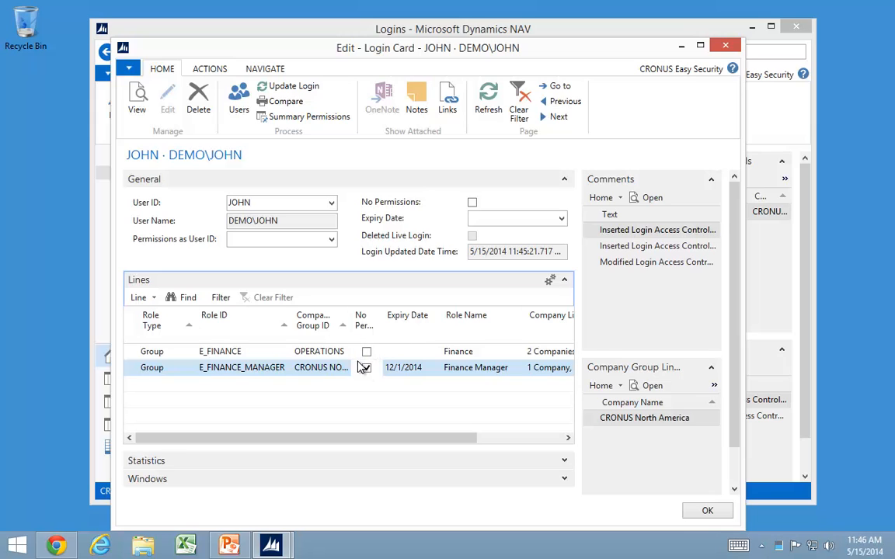
{"action": "left_click", "coordinate": [366, 370]}
Step: Leave the login card and list the Login Access Controls of all logins by removing the Login User ID and Login Type filters
{"action": "key", "text": "Escape"}
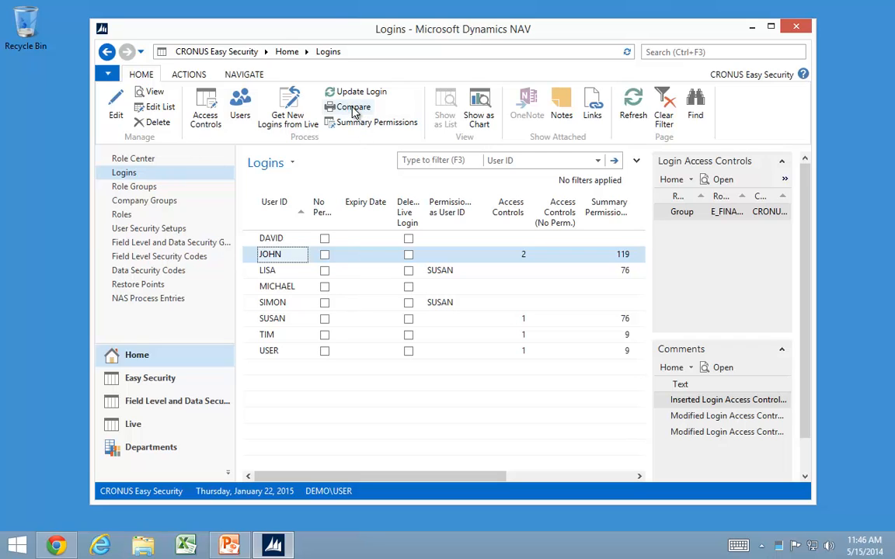
{"action": "left_click", "coordinate": [206, 113]}
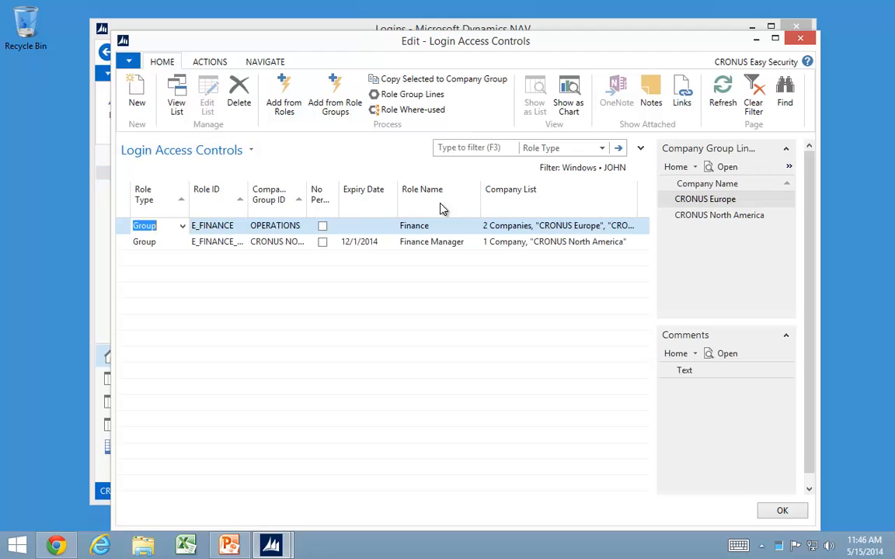
{"action": "left_click", "coordinate": [639, 148]}
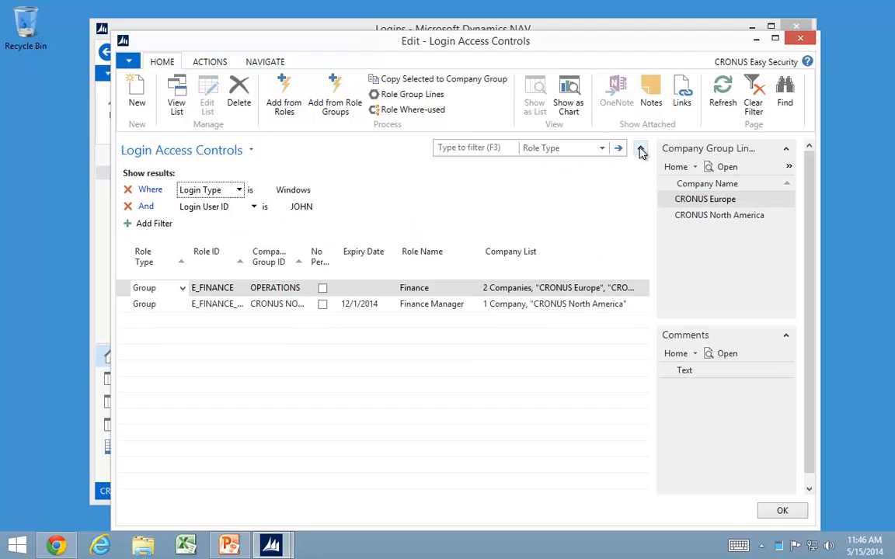
{"action": "left_click", "coordinate": [128, 206]}
{"action": "left_click", "coordinate": [129, 190]}
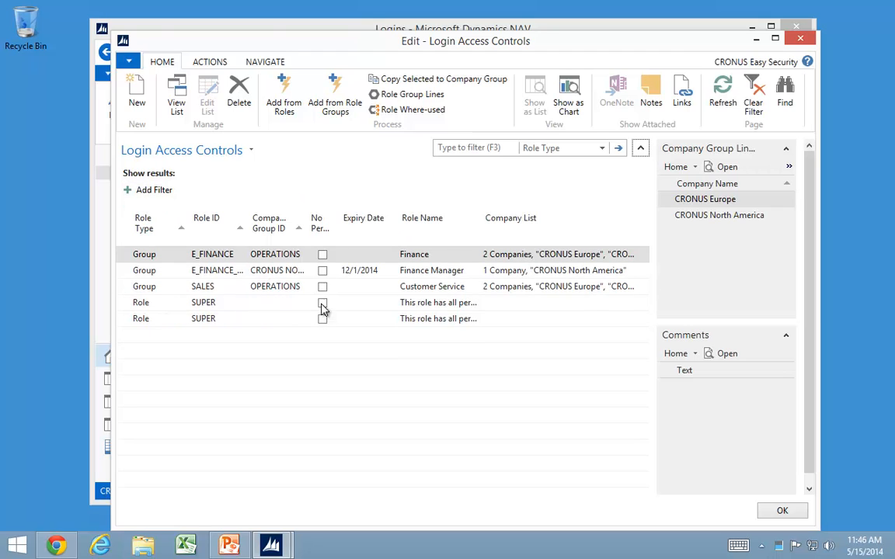
Step: Filter the login access controls to lines with a blank company group, using '' as the Company Group ID value
{"action": "left_click", "coordinate": [128, 307]}
{"action": "left_click", "coordinate": [122, 319], "text": "shift"}
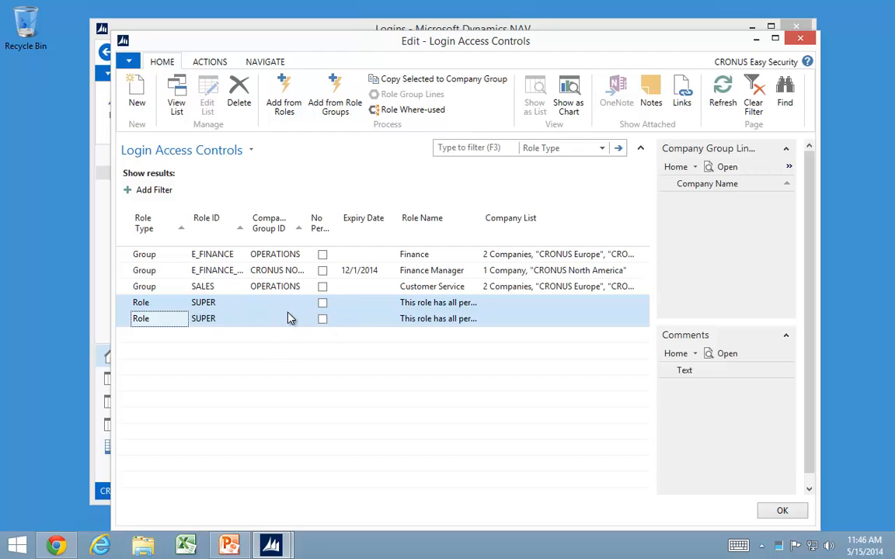
{"action": "left_click", "coordinate": [136, 190]}
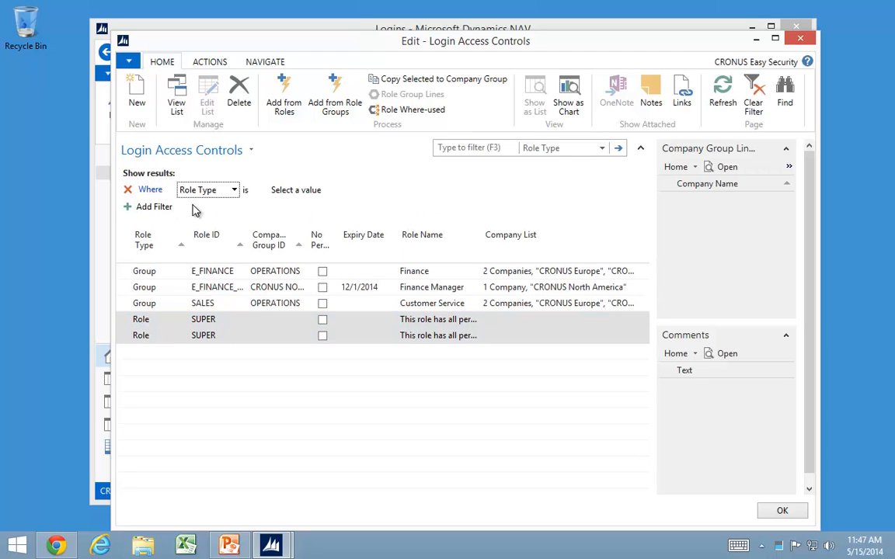
{"action": "left_click", "coordinate": [234, 191]}
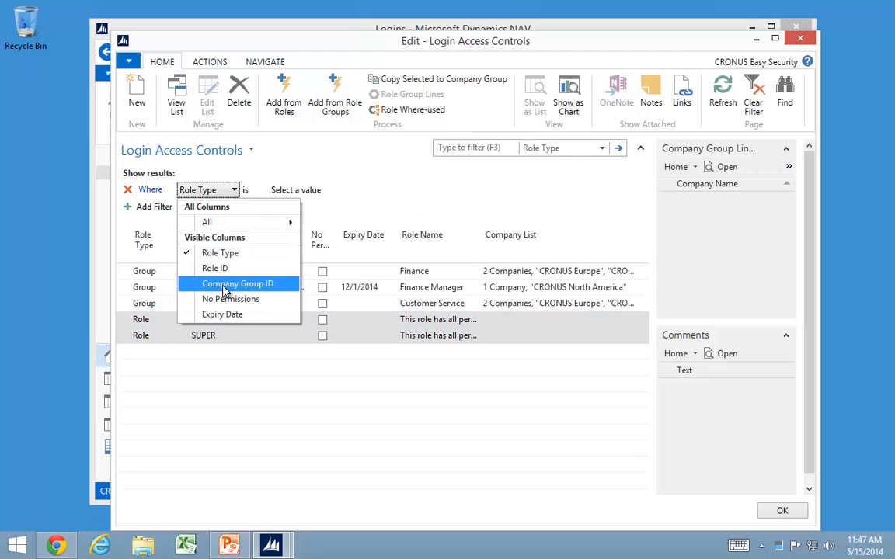
{"action": "left_click", "coordinate": [229, 285]}
{"action": "left_click", "coordinate": [318, 197]}
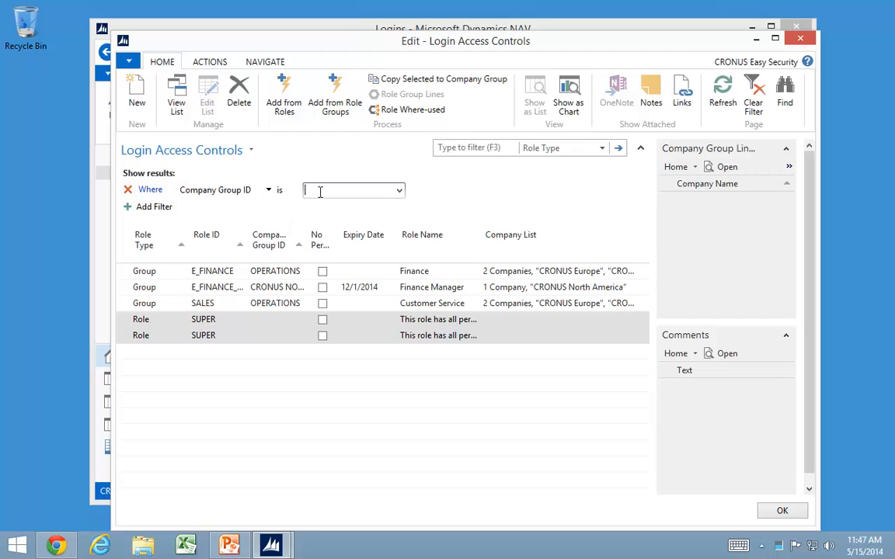
{"action": "type", "text": "''"}
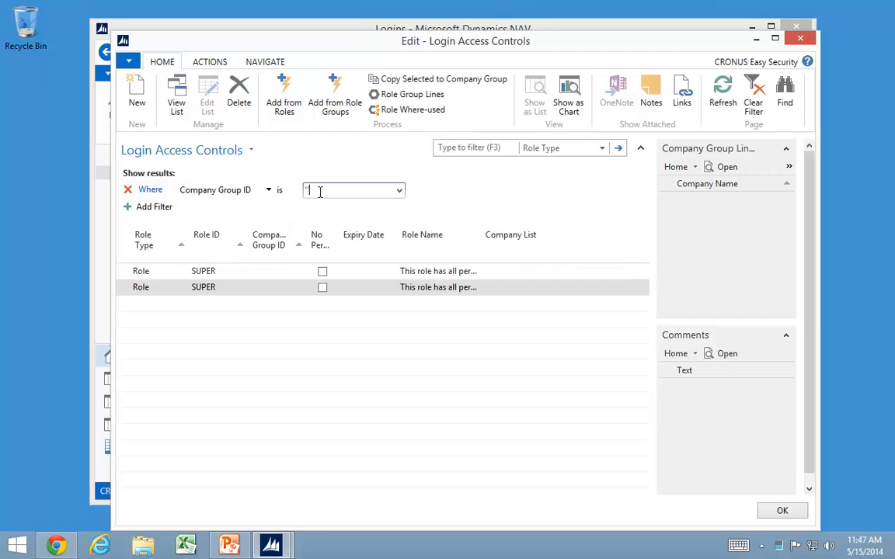
Step: Copy all filtered SUPER role lines to the OPERATIONS company group and accept creating the new login access controls
{"action": "left_click", "coordinate": [125, 250]}
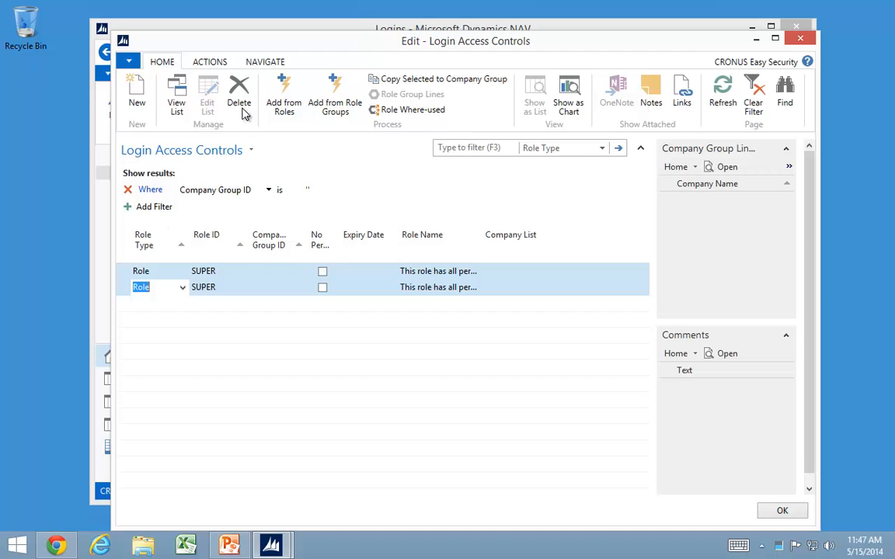
{"action": "left_click", "coordinate": [415, 80]}
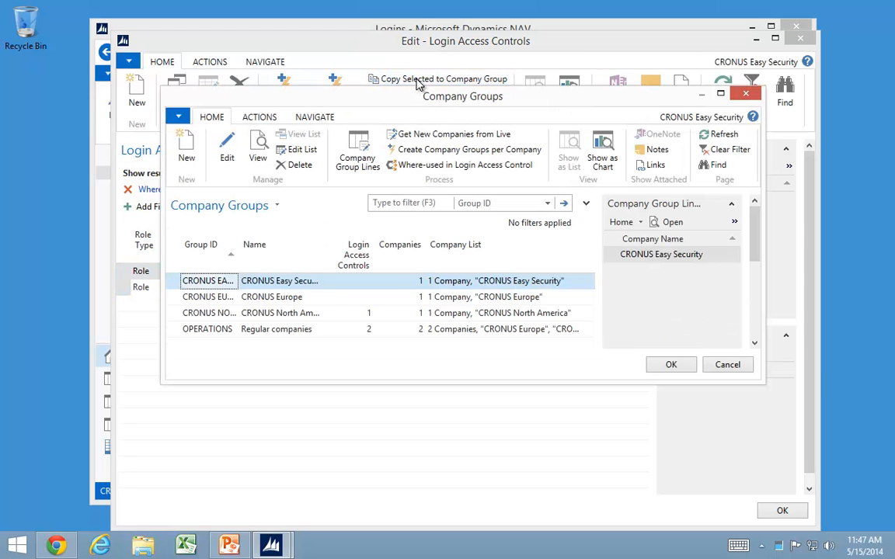
{"action": "left_click", "coordinate": [210, 333]}
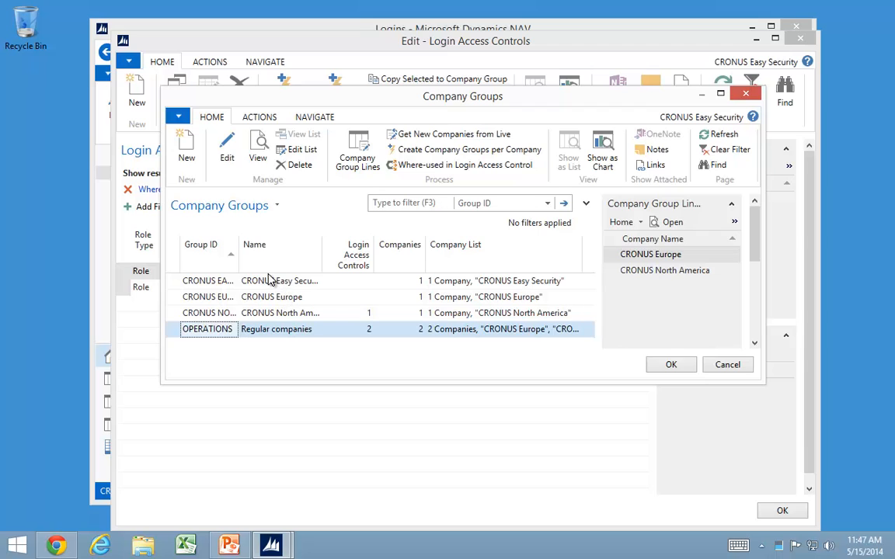
{"action": "left_click", "coordinate": [672, 365]}
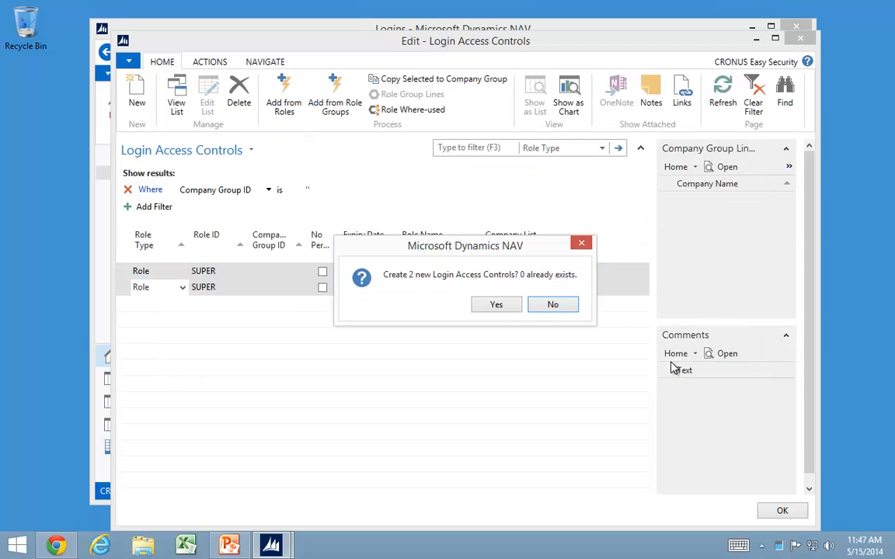
{"action": "left_click", "coordinate": [506, 307]}
{"action": "left_click", "coordinate": [584, 305]}
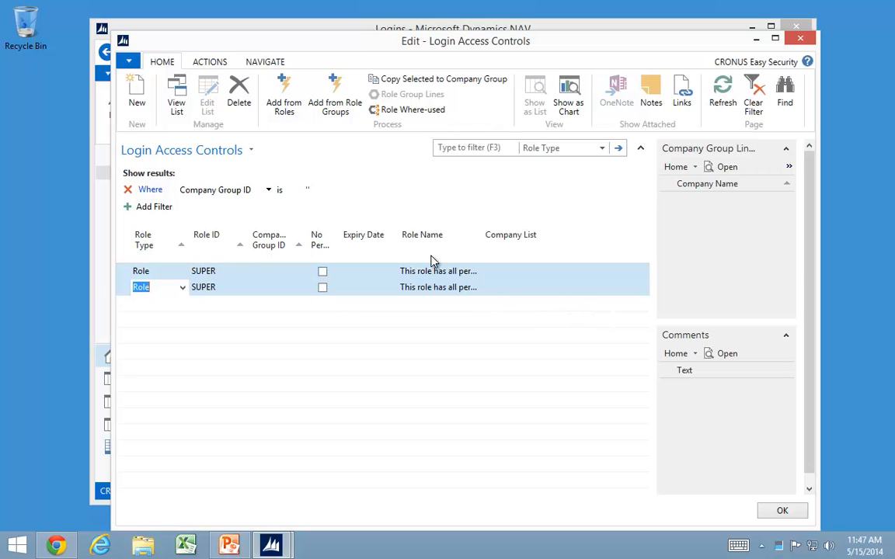
Step: Remove the Company Group ID filter, delete the two SUPER role lines assigned to OPERATIONS, and leave the access controls list
{"action": "left_click", "coordinate": [128, 190]}
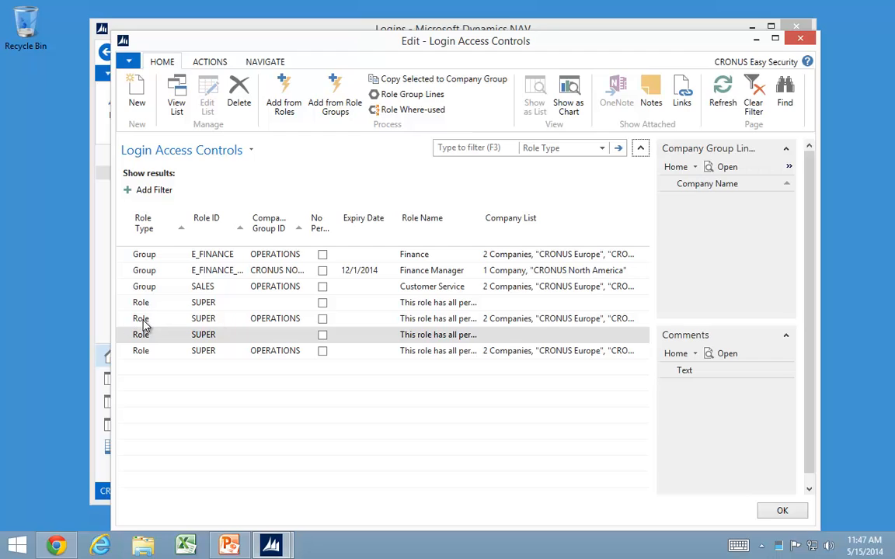
{"action": "left_click", "coordinate": [123, 305]}
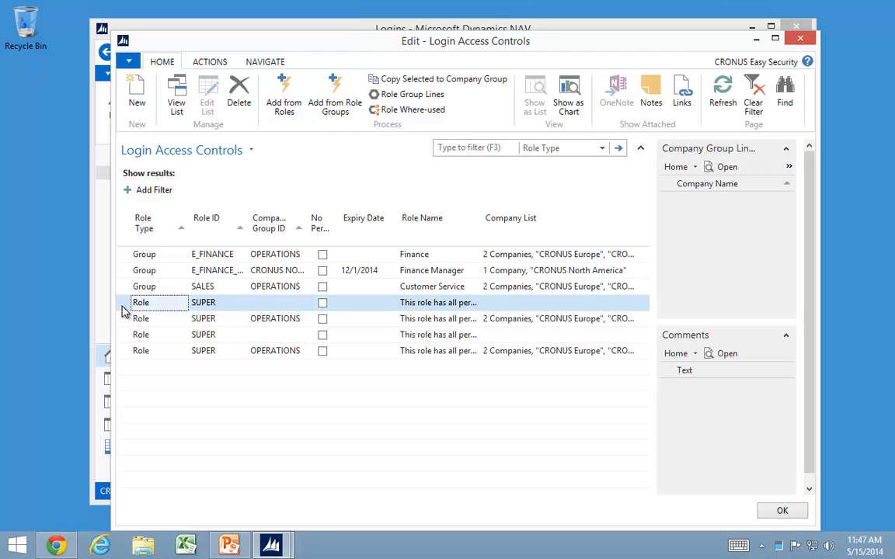
{"action": "left_click", "coordinate": [123, 335], "text": "ctrl"}
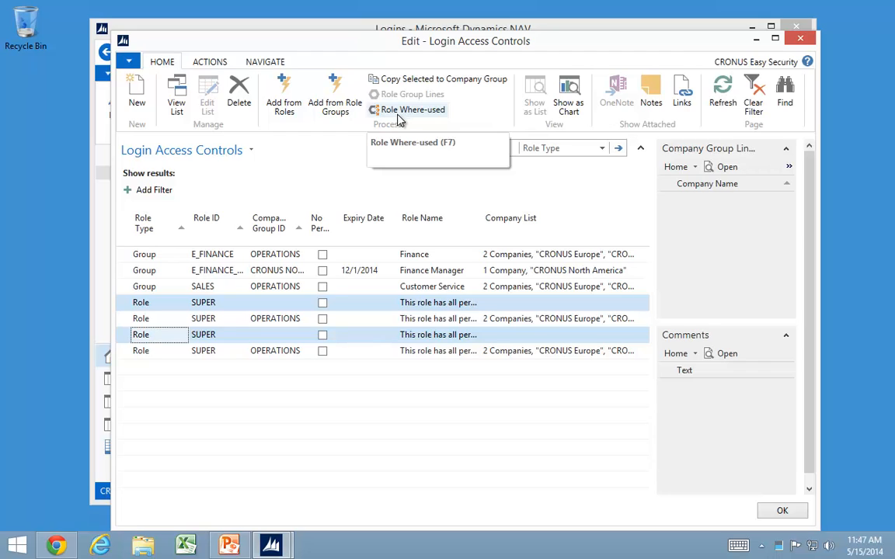
{"action": "left_click", "coordinate": [125, 319]}
{"action": "left_click", "coordinate": [129, 352], "text": "ctrl"}
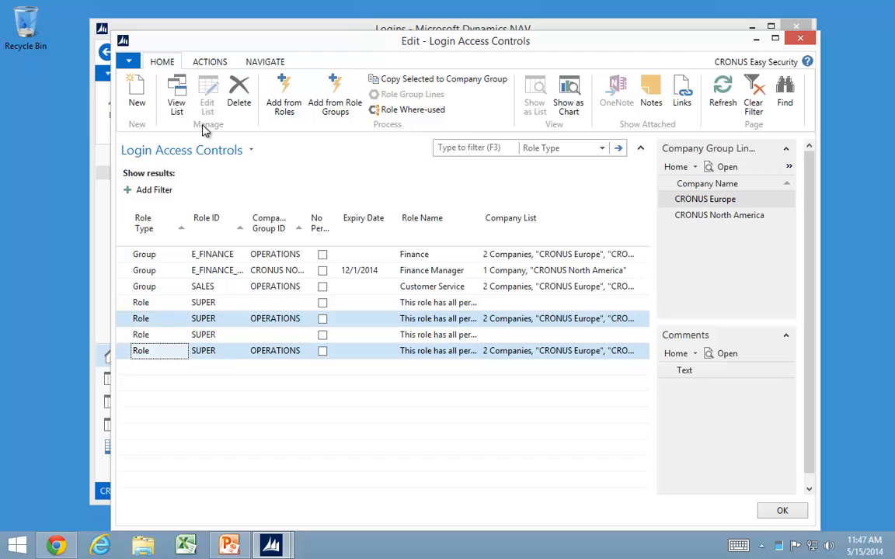
{"action": "left_click", "coordinate": [240, 100]}
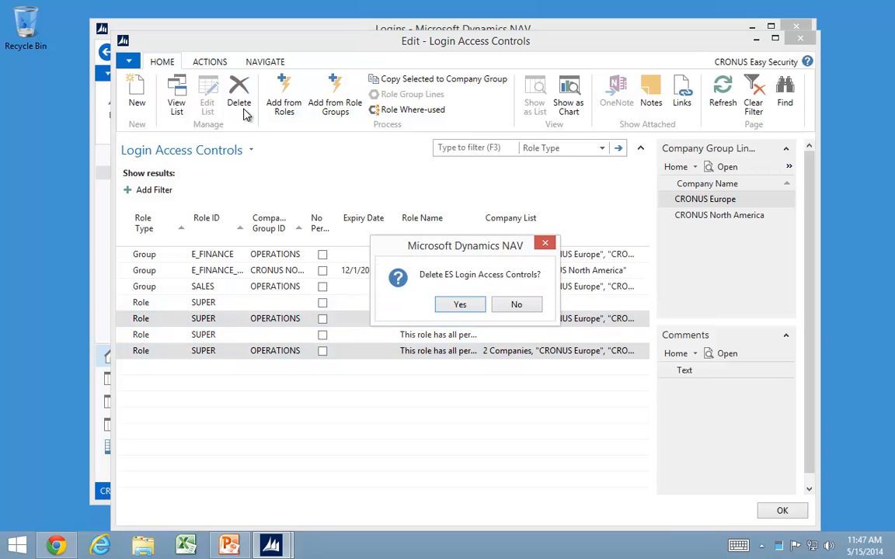
{"action": "left_click", "coordinate": [459, 305]}
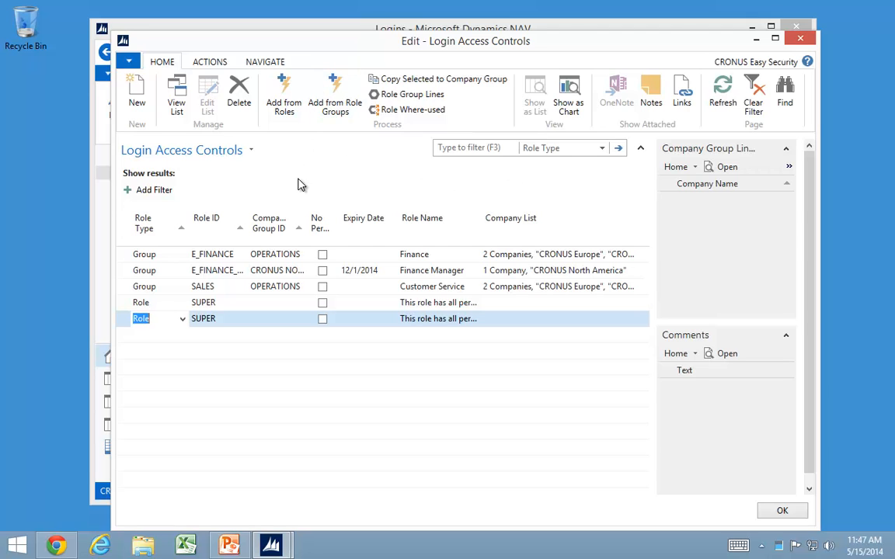
{"action": "key", "text": "Escape"}
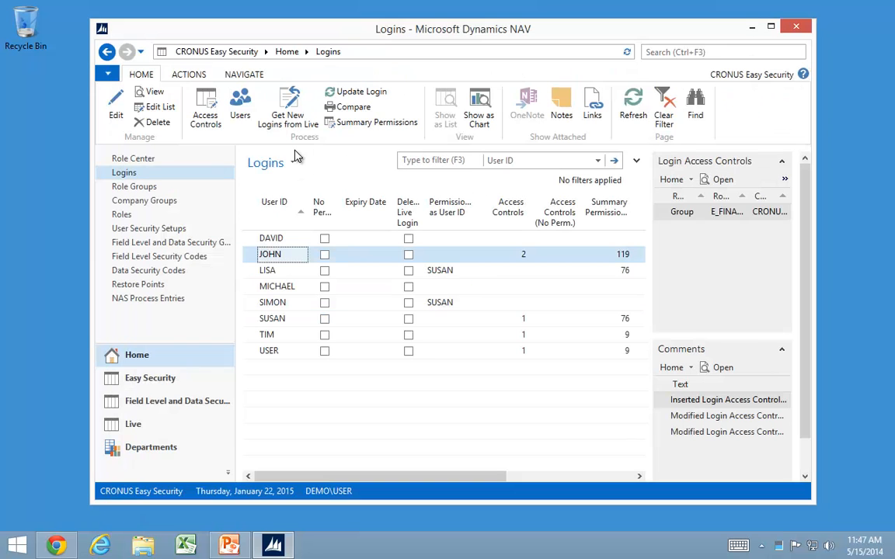
Step: On the card of the login with two access controls, choose BASIC and the three CHANGELOG roles for adding as role lines
{"action": "double_click", "coordinate": [251, 258]}
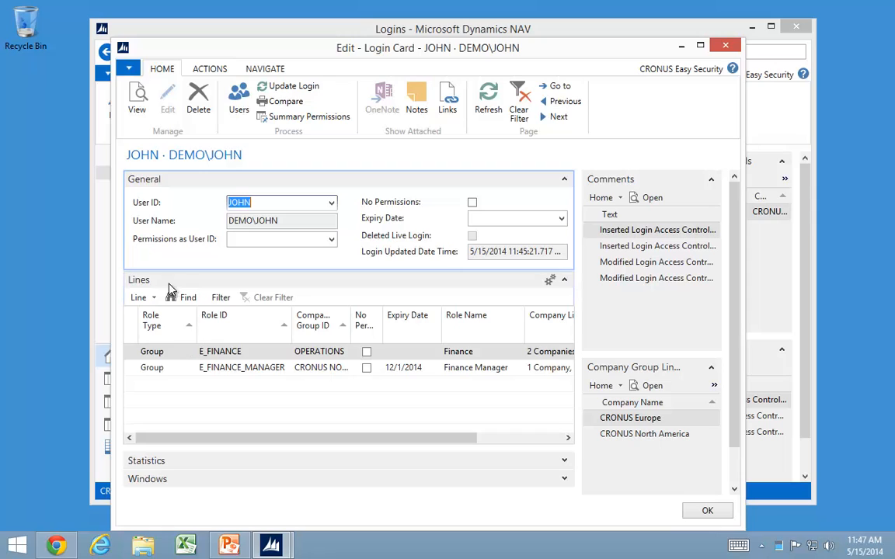
{"action": "left_click", "coordinate": [152, 300]}
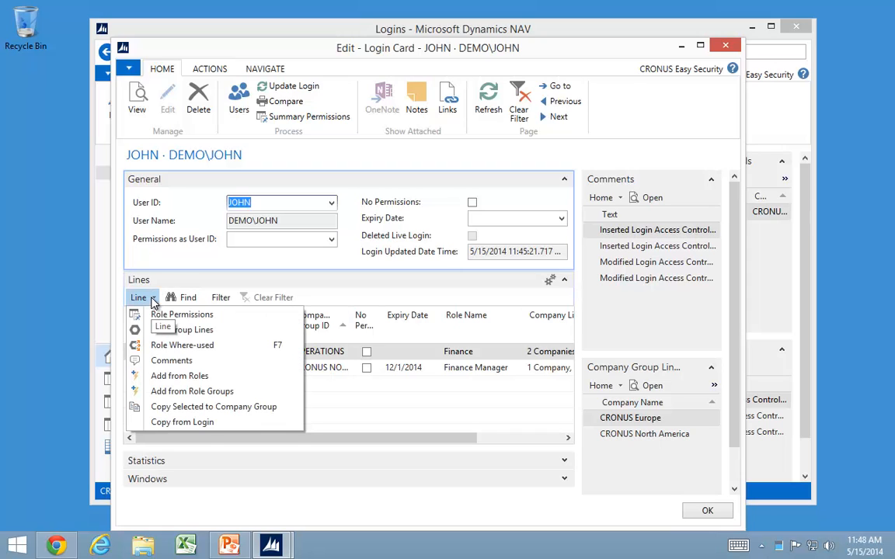
{"action": "left_click", "coordinate": [194, 377]}
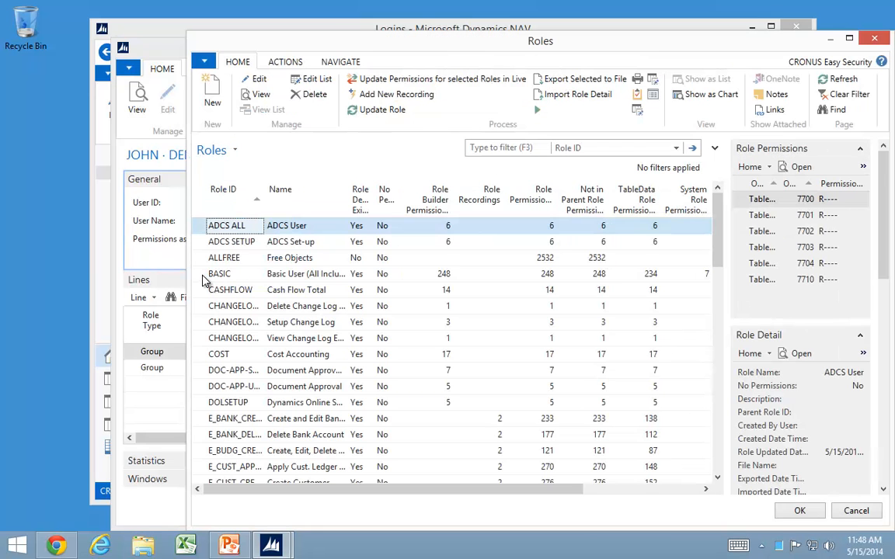
{"action": "left_click", "coordinate": [204, 275]}
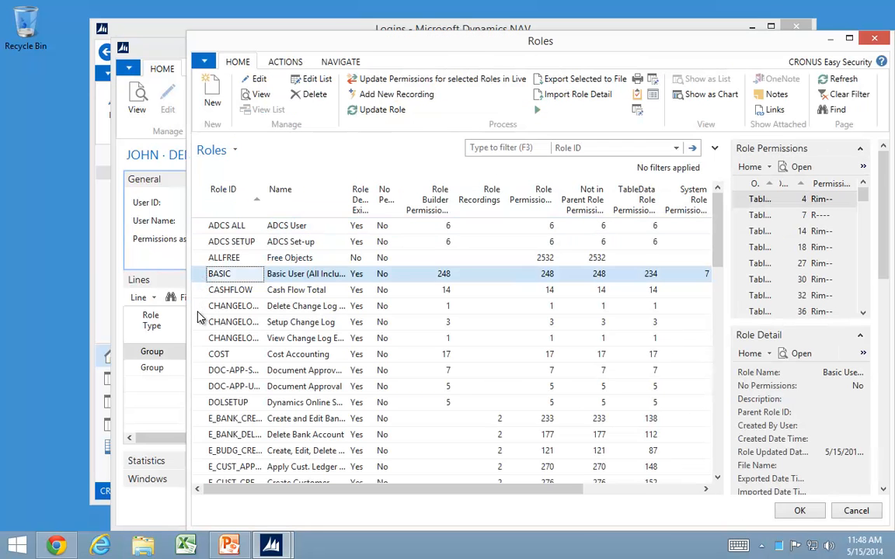
{"action": "left_click", "coordinate": [203, 306], "text": "ctrl"}
{"action": "left_click", "coordinate": [203, 322], "text": "ctrl"}
{"action": "left_click", "coordinate": [204, 338], "text": "ctrl"}
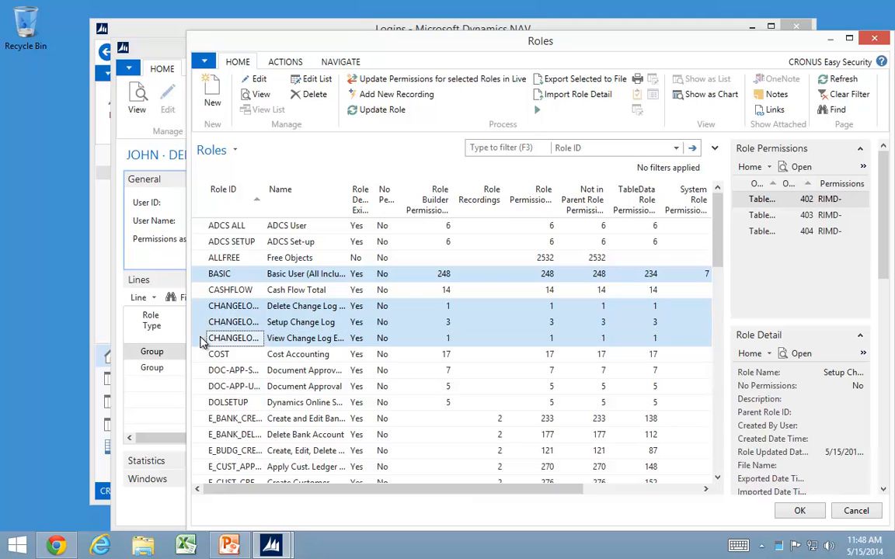
{"action": "left_click", "coordinate": [798, 511]}
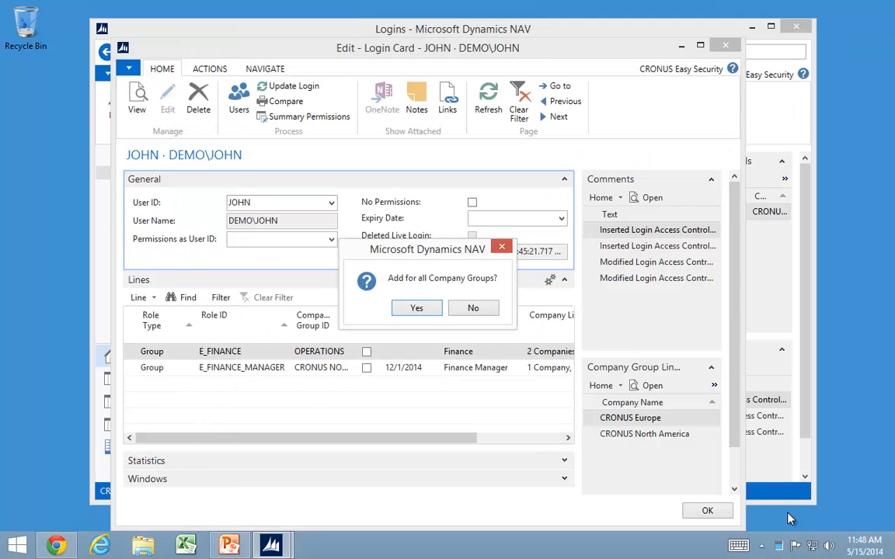
Step: Limit the added roles to the CRONUS Europe and CRONUS North America company groups and accept creating the login access controls
{"action": "left_click", "coordinate": [473, 308]}
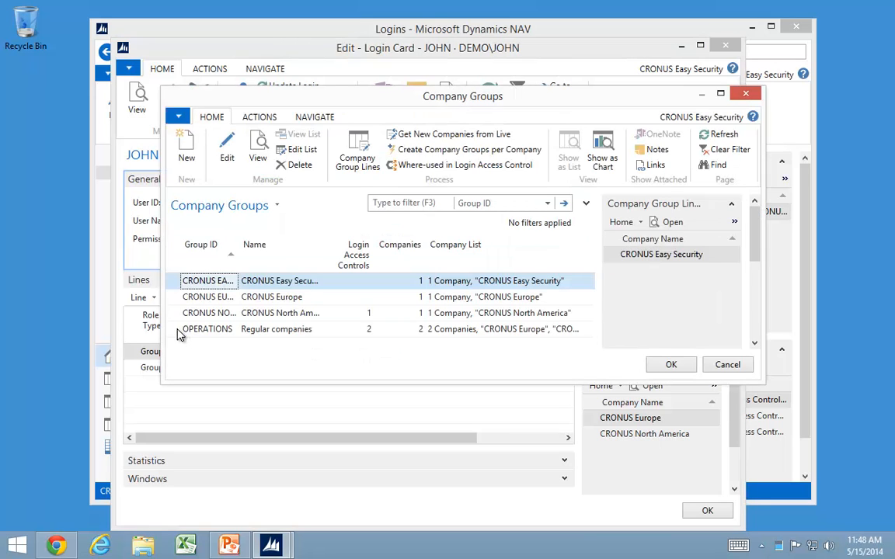
{"action": "left_click", "coordinate": [178, 330]}
{"action": "left_click", "coordinate": [179, 313]}
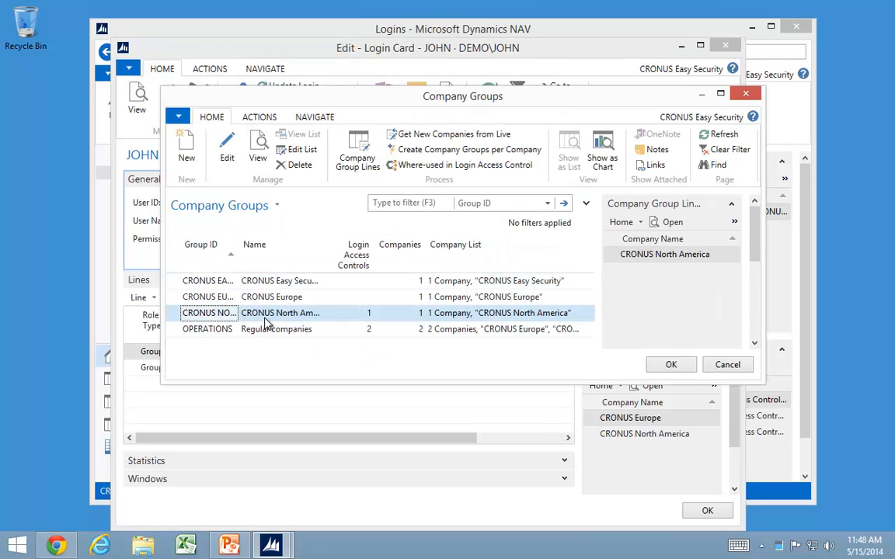
{"action": "left_click", "coordinate": [175, 300], "text": "shift"}
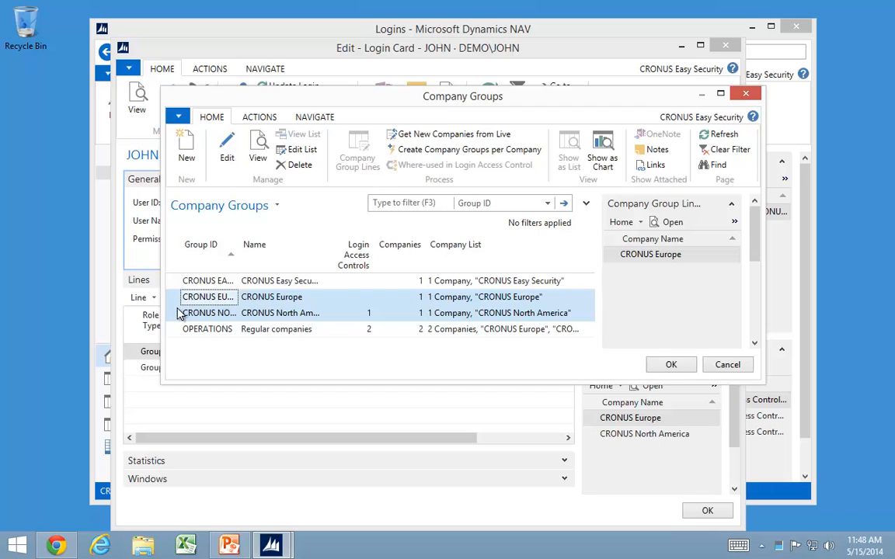
{"action": "left_click", "coordinate": [671, 366]}
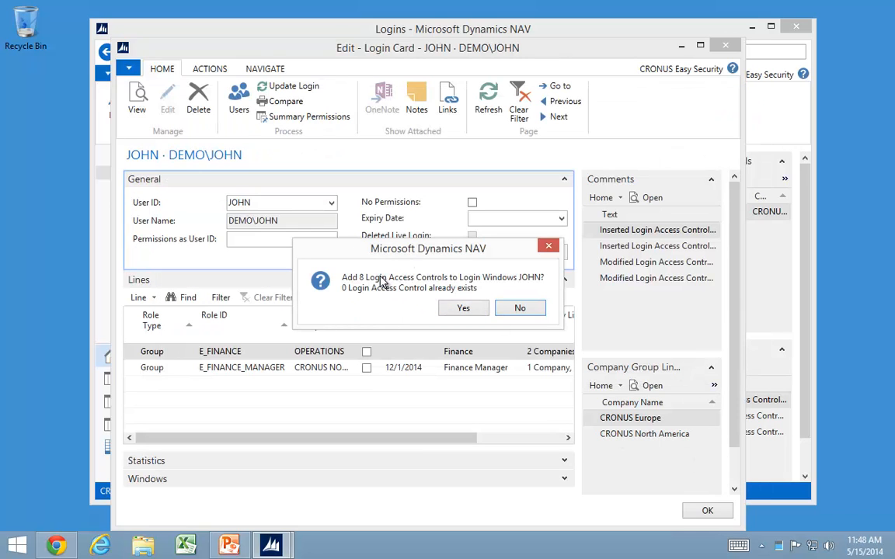
{"action": "left_click", "coordinate": [463, 309]}
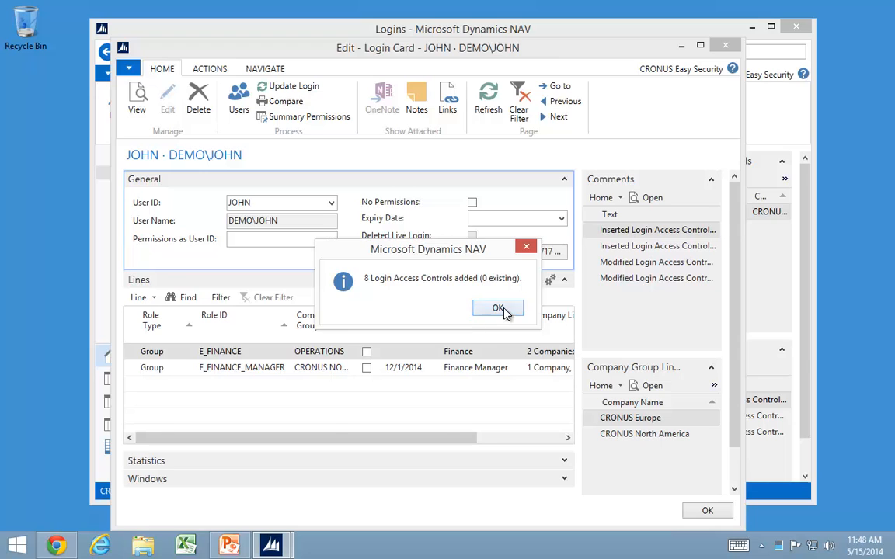
{"action": "left_click", "coordinate": [499, 309]}
Step: Delete all BASIC and CHANGELOG role lines from the login card, keeping the E_FINANCE and E_FINANCE_MANAGER group lines
{"action": "left_click", "coordinate": [165, 399]}
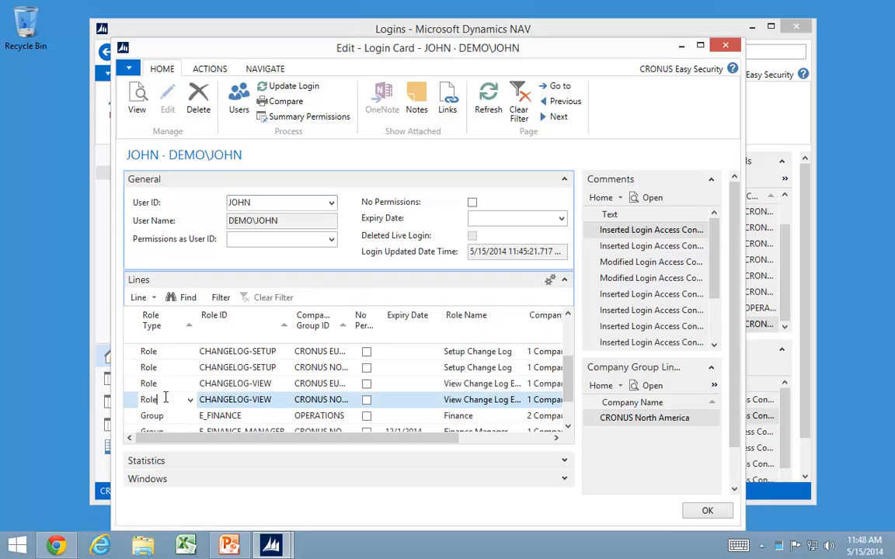
{"action": "scroll", "coordinate": [270, 380], "scroll_direction": "up", "scroll_amount": 2}
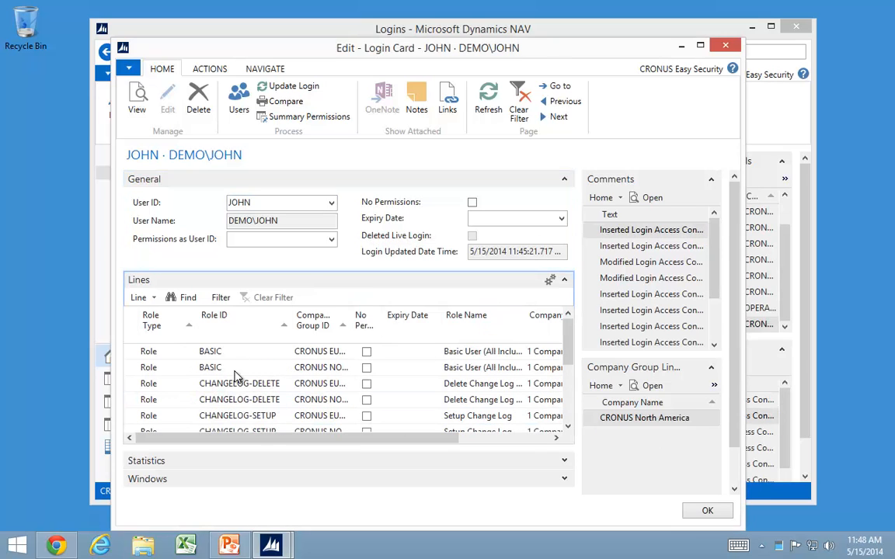
{"action": "scroll", "coordinate": [237, 378], "scroll_direction": "down", "scroll_amount": 2}
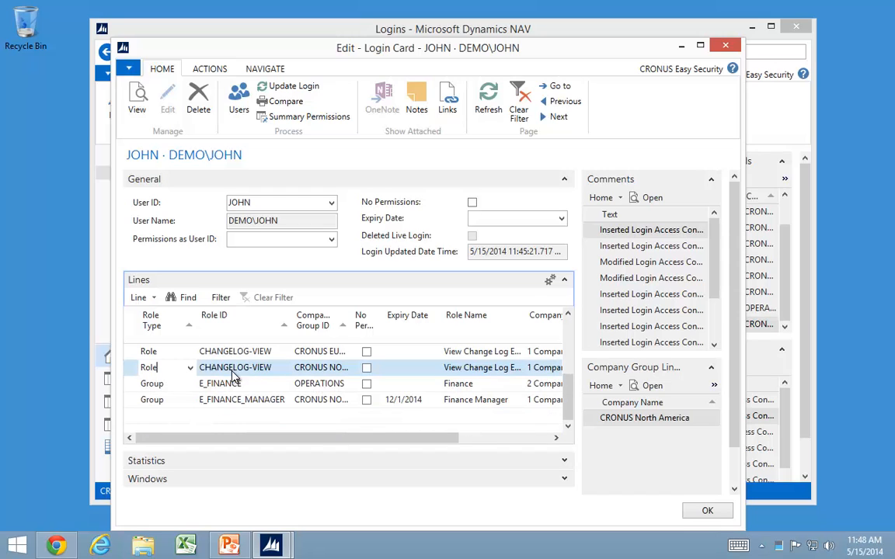
{"action": "key", "text": "ctrl+a"}
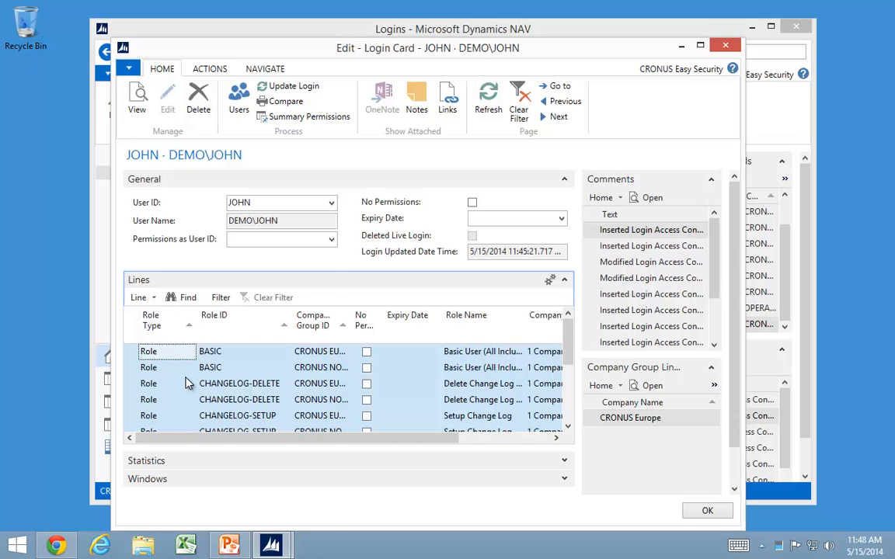
{"action": "right_click", "coordinate": [187, 383]}
{"action": "left_click", "coordinate": [237, 400]}
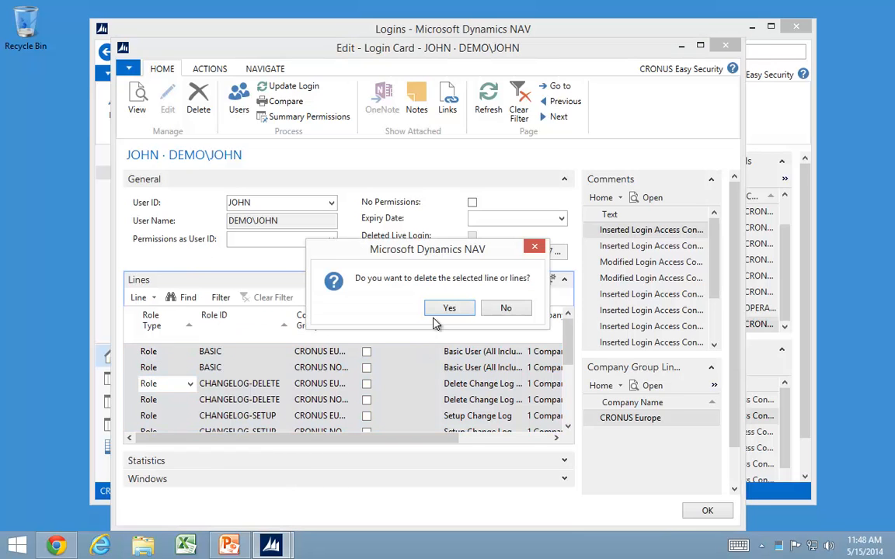
{"action": "left_click", "coordinate": [450, 309]}
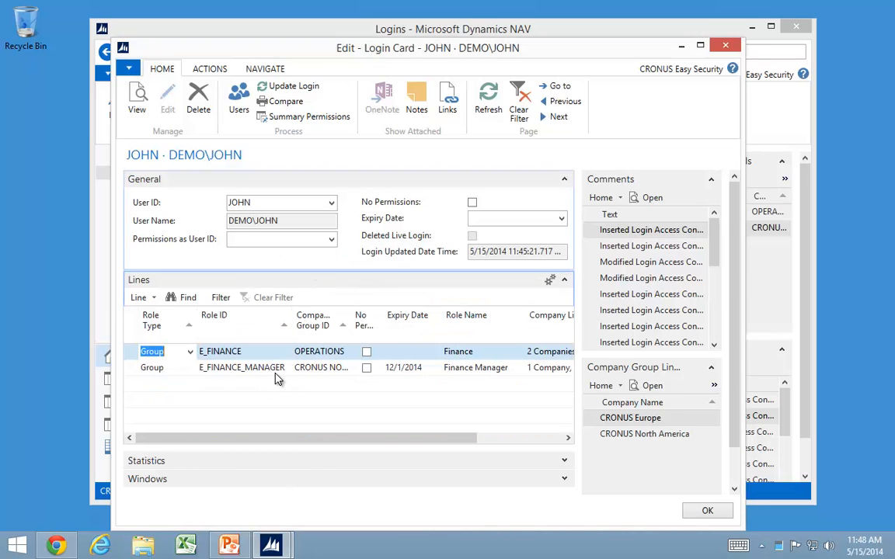